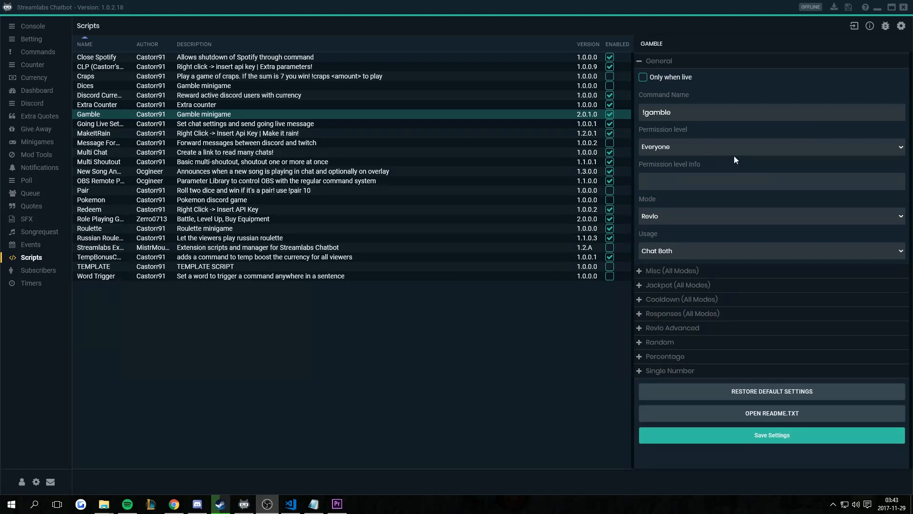
left_click(750, 153)
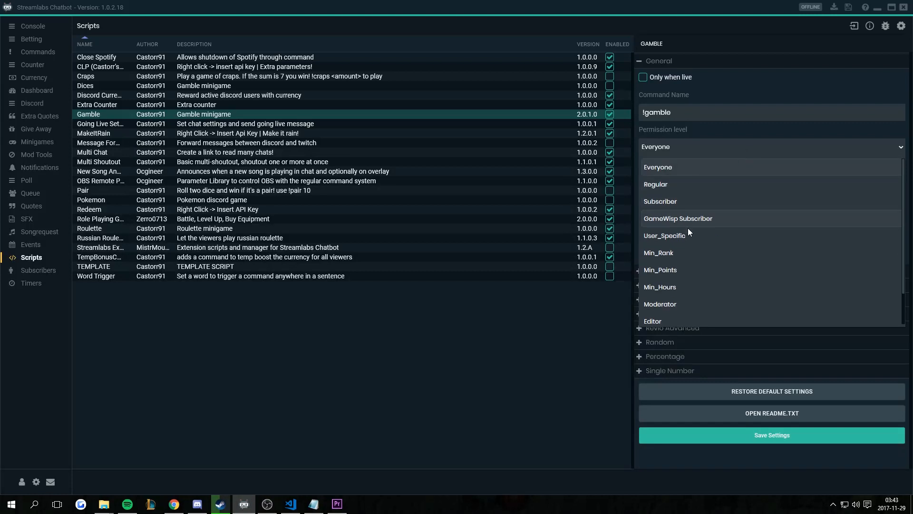
scroll(704, 263, "down", 1)
scroll(704, 263, "up", 1)
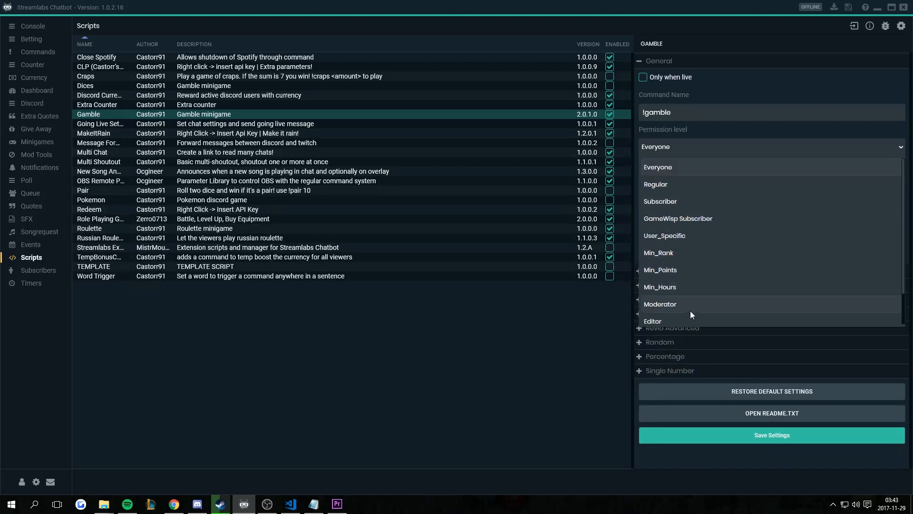
scroll(690, 311, "down", 1)
scroll(686, 261, "up", 1)
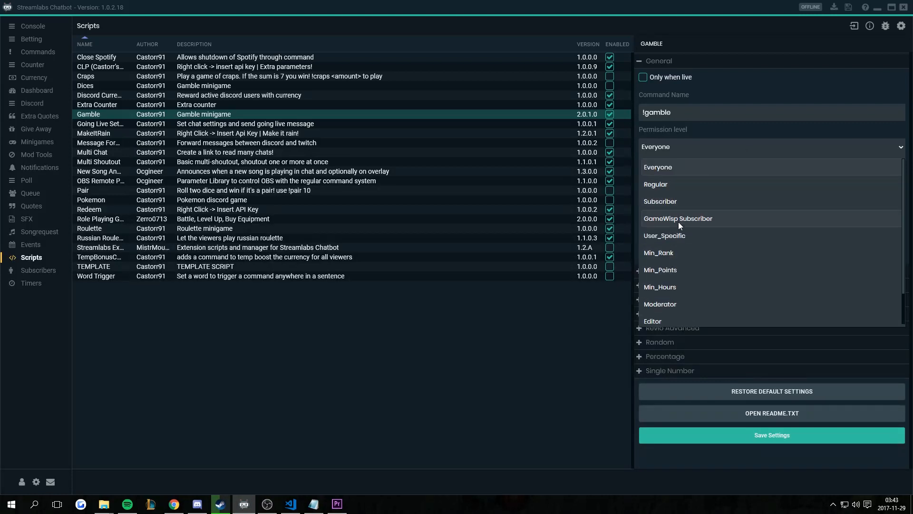
left_click(711, 169)
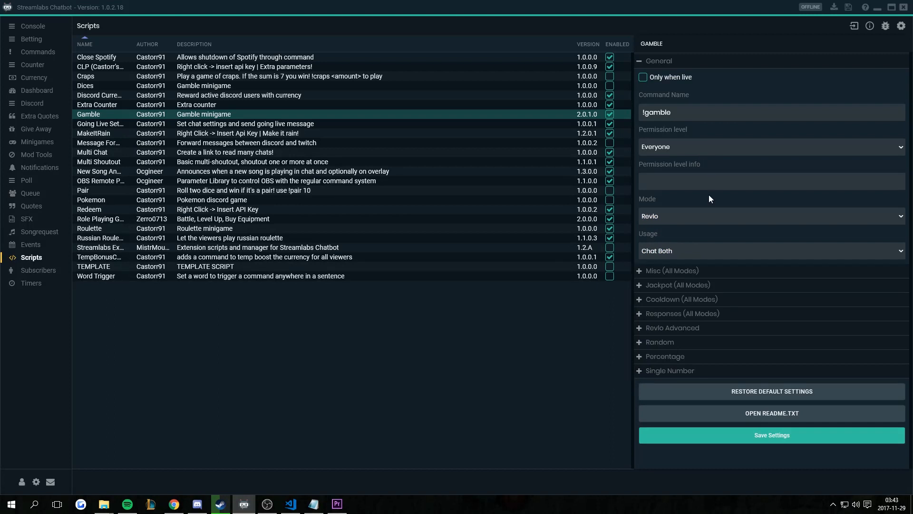
left_click(694, 147)
left_click(692, 233)
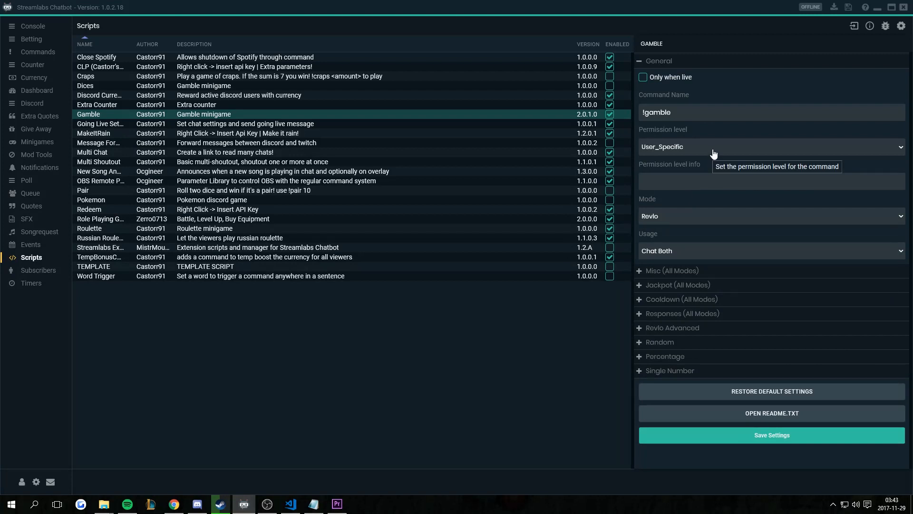
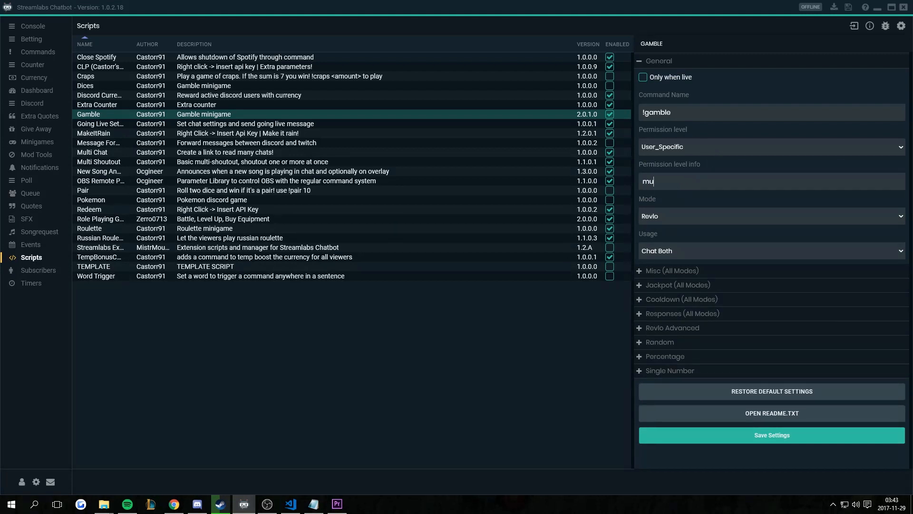
left_click(693, 148)
left_click(684, 170)
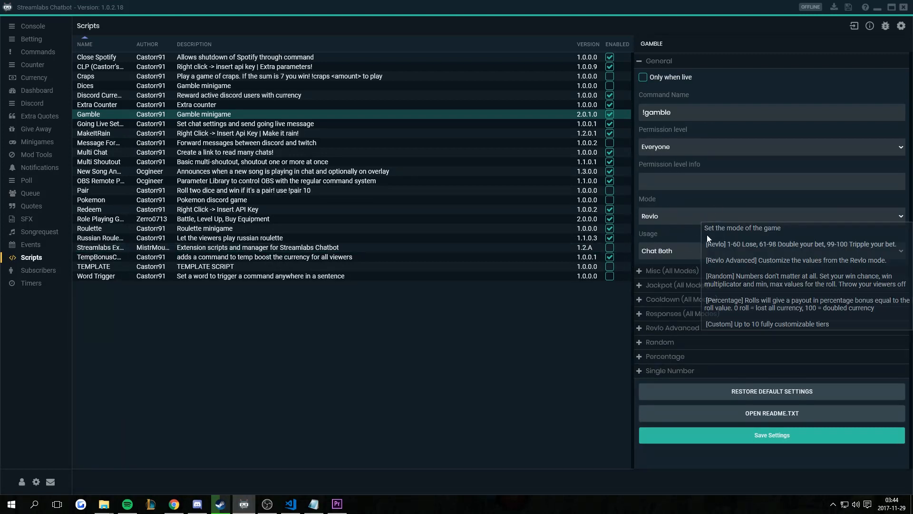
- Change the !gamble command's Usage from Chat Both to All
left_click(699, 249)
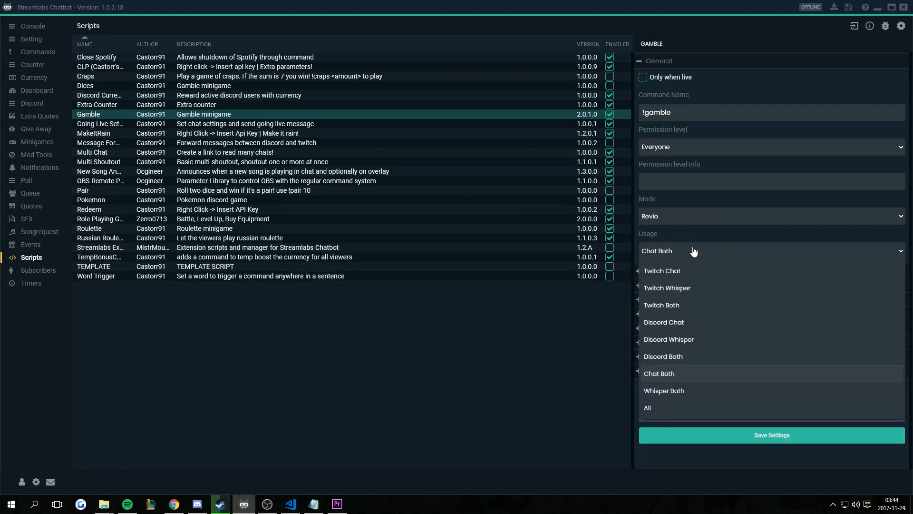
left_click(691, 252)
scroll(693, 256, "down", 2)
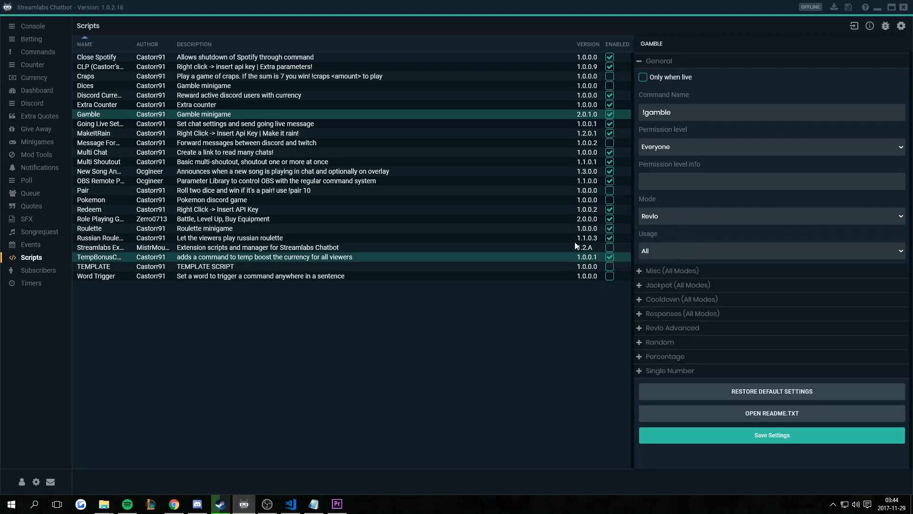
left_click(690, 250)
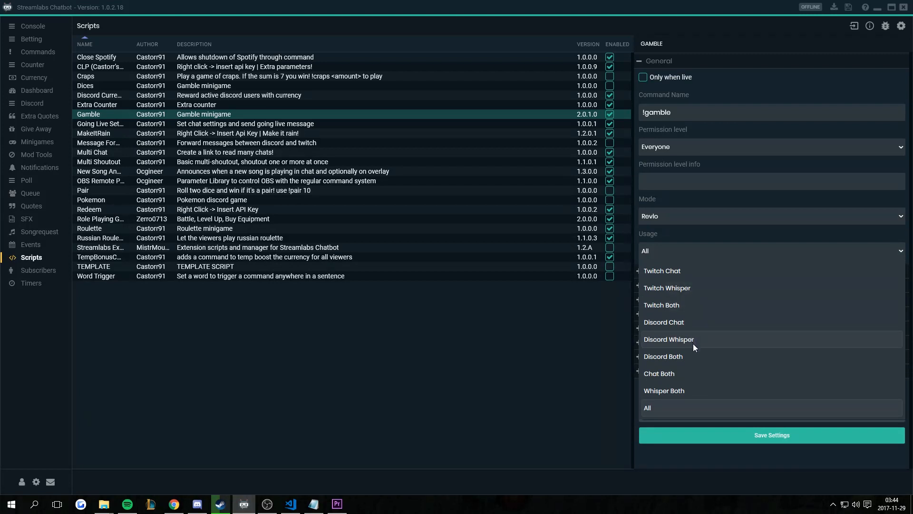
left_click(705, 252)
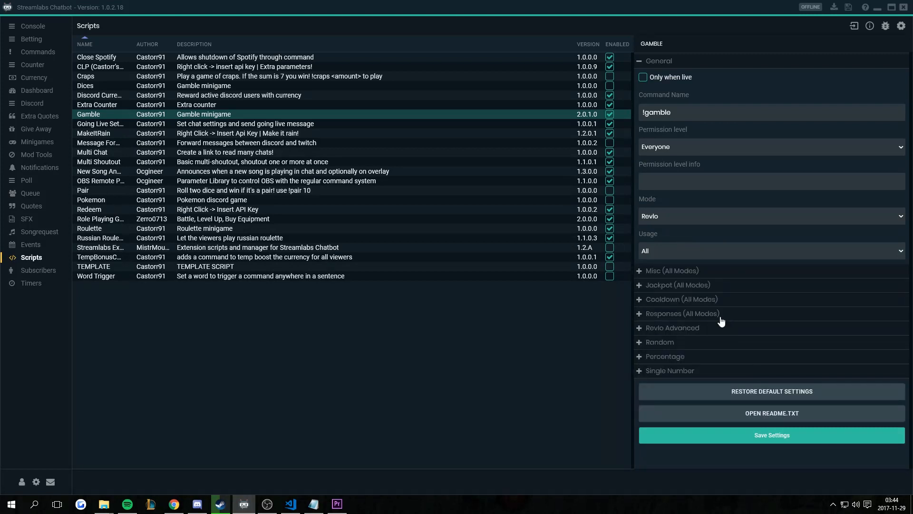
left_click(689, 218)
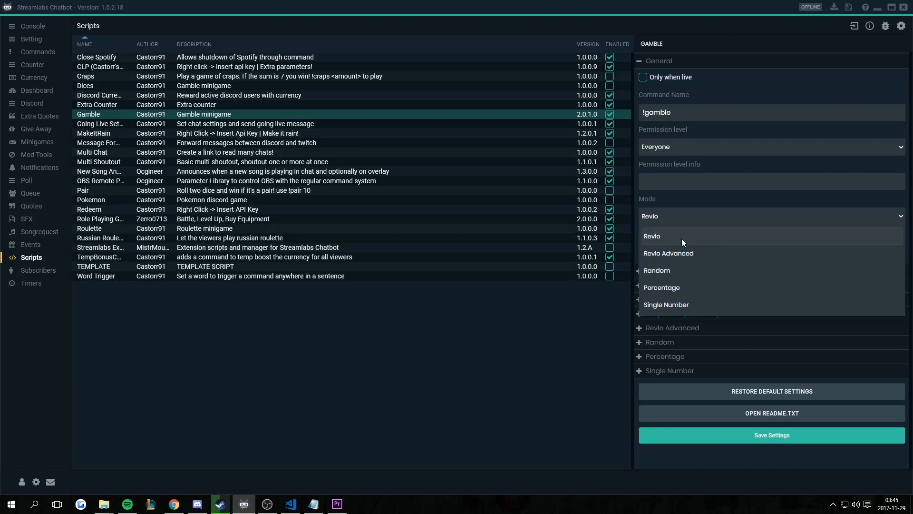
- Try Revlo Advanced as the gamble mode, then settle on Random instead of Revlo
left_click(717, 233)
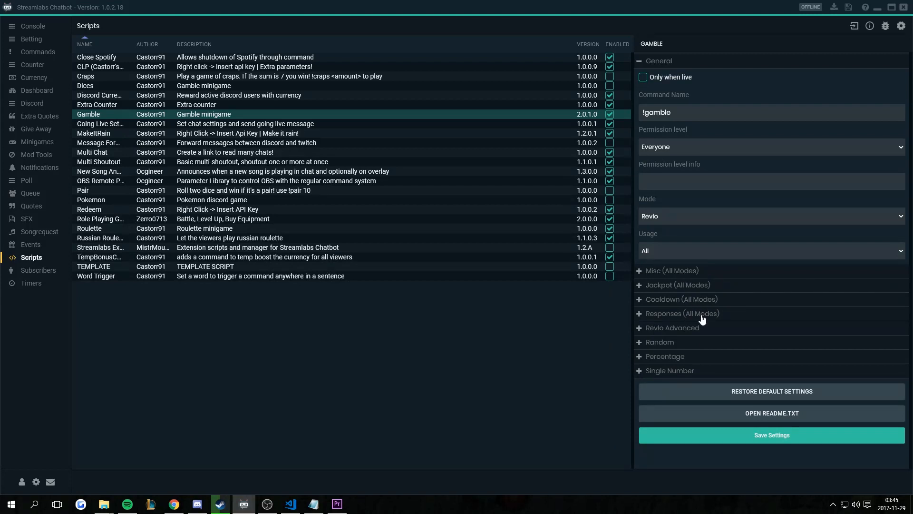
left_click(684, 221)
left_click(703, 257)
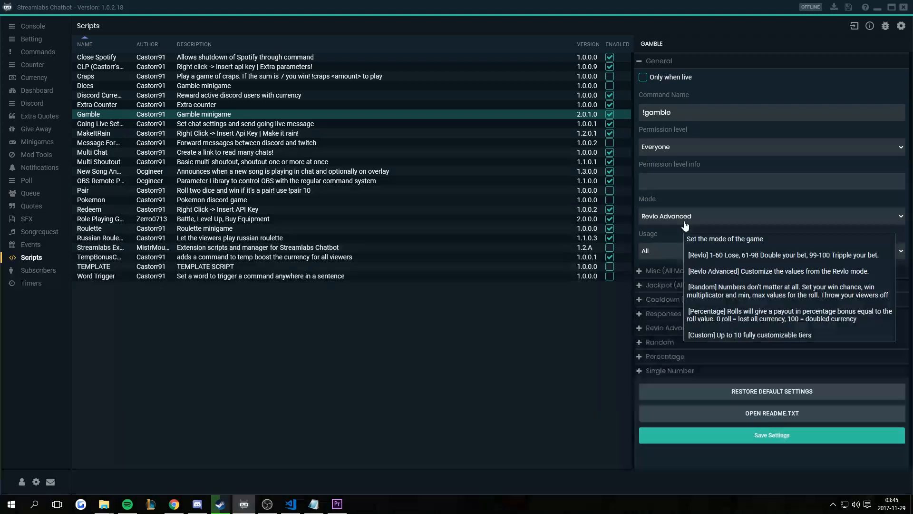
mouse_move(712, 219)
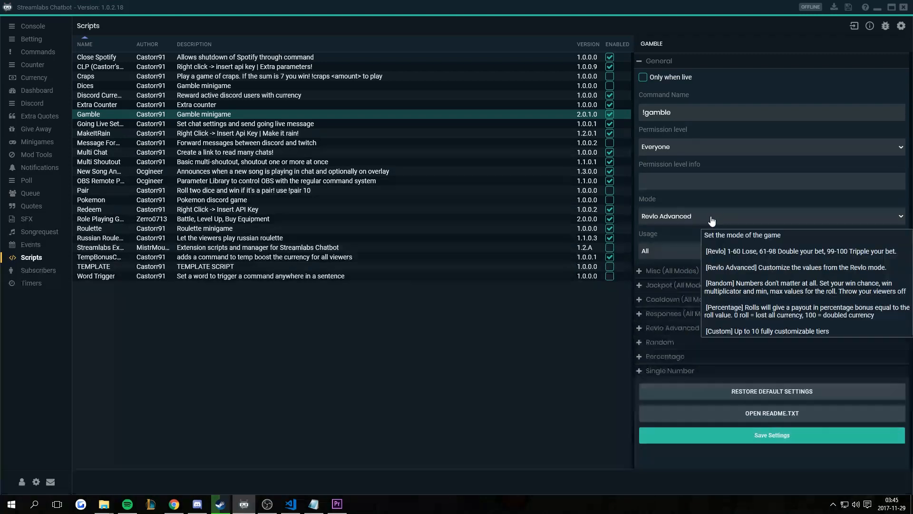
left_click(724, 222)
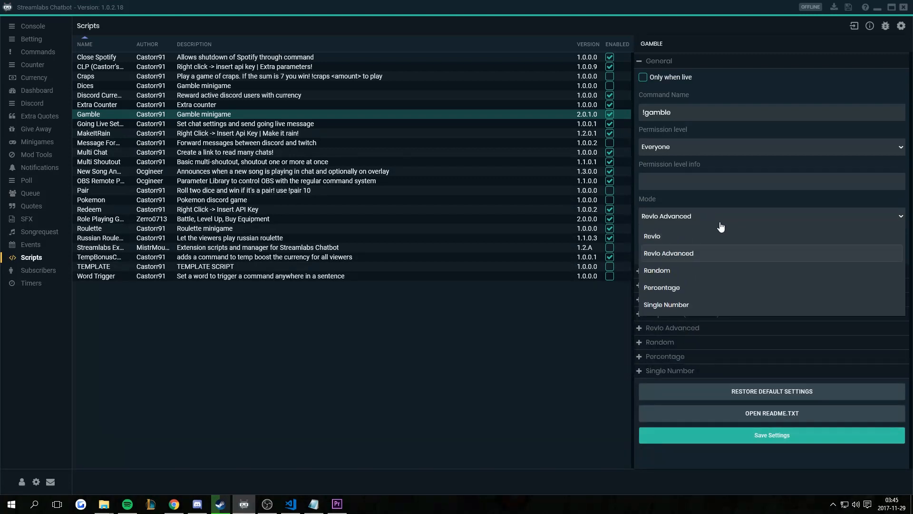
left_click(664, 276)
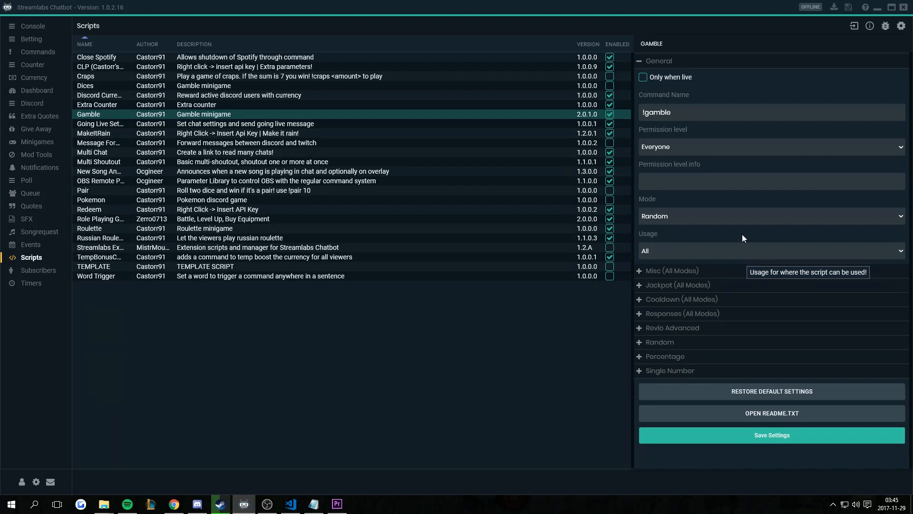
- Try Percentage, then set the gamble mode to Single Number and expand Misc (All Modes)
left_click(747, 220)
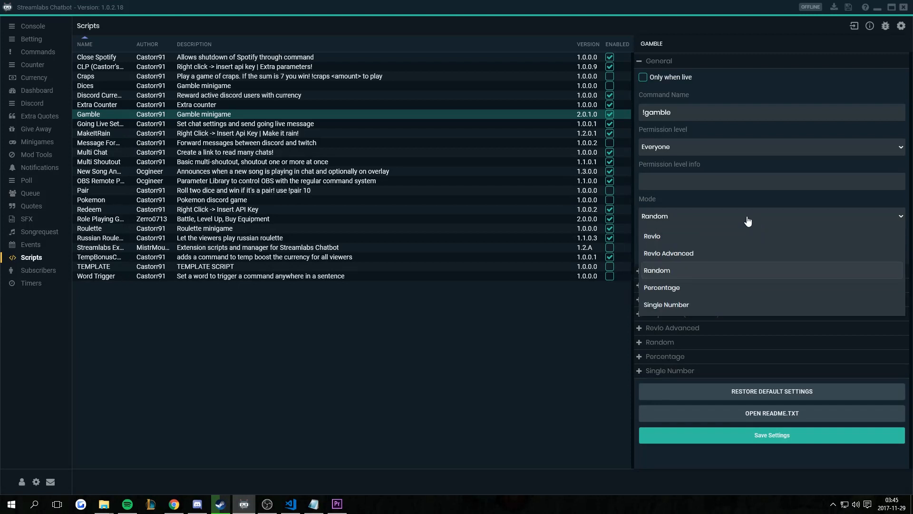
left_click(701, 290)
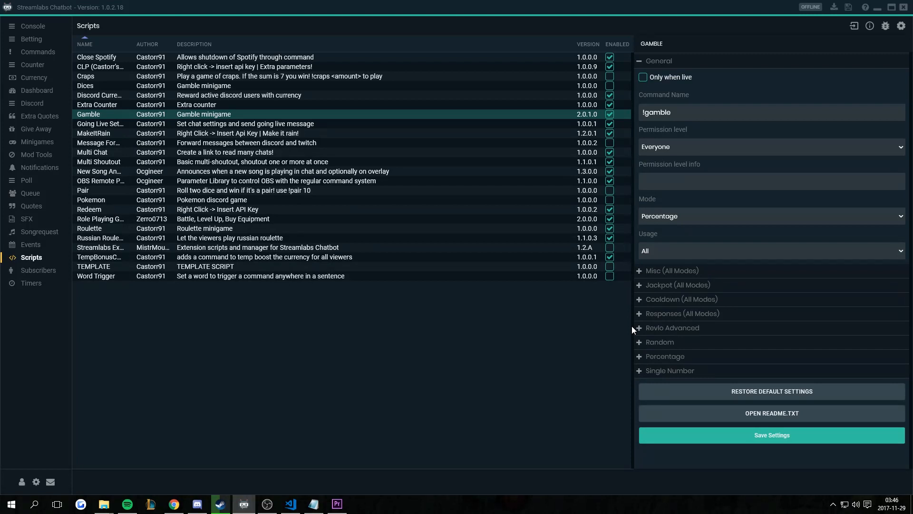
left_click(766, 217)
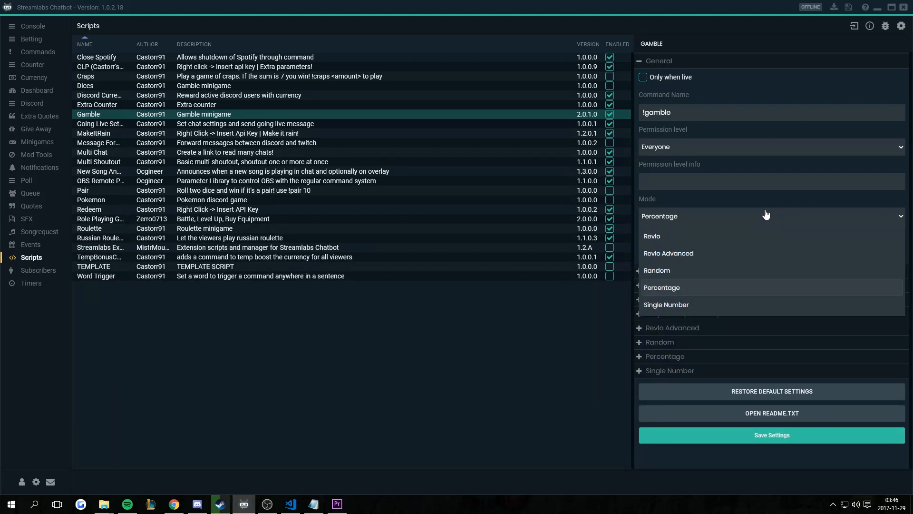
left_click(738, 305)
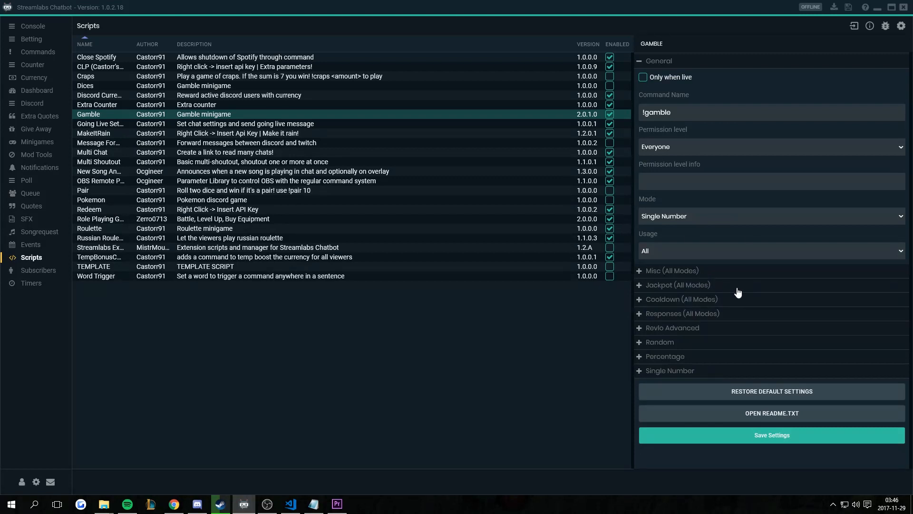
left_click(641, 272)
- Edit the Misc random-bet percentage fields, targeting Min % for random bet (100 to 50)
scroll(699, 230, "down", 2)
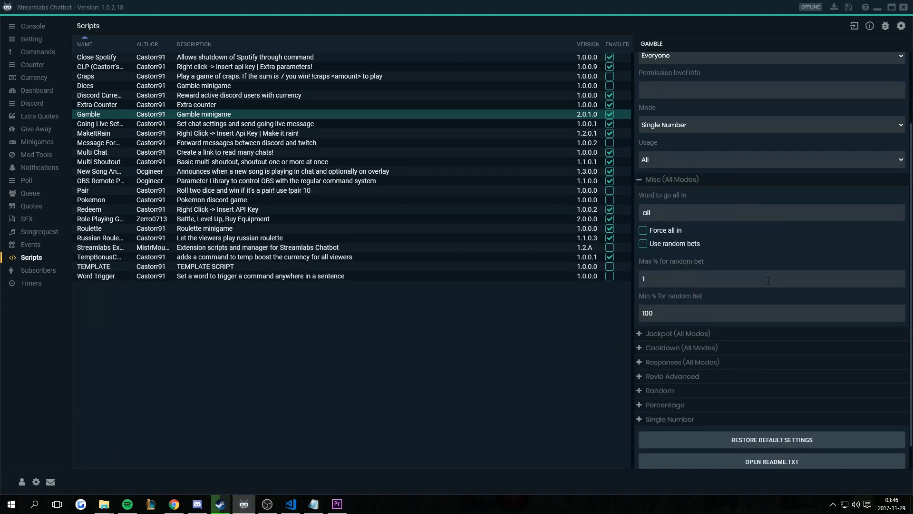
mouse_move(700, 216)
mouse_move(643, 238)
left_click(683, 310)
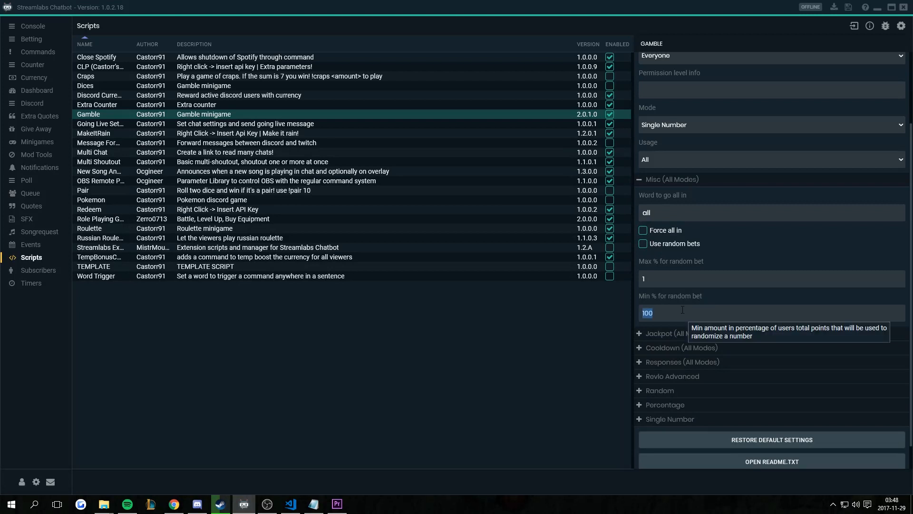
left_click(672, 276)
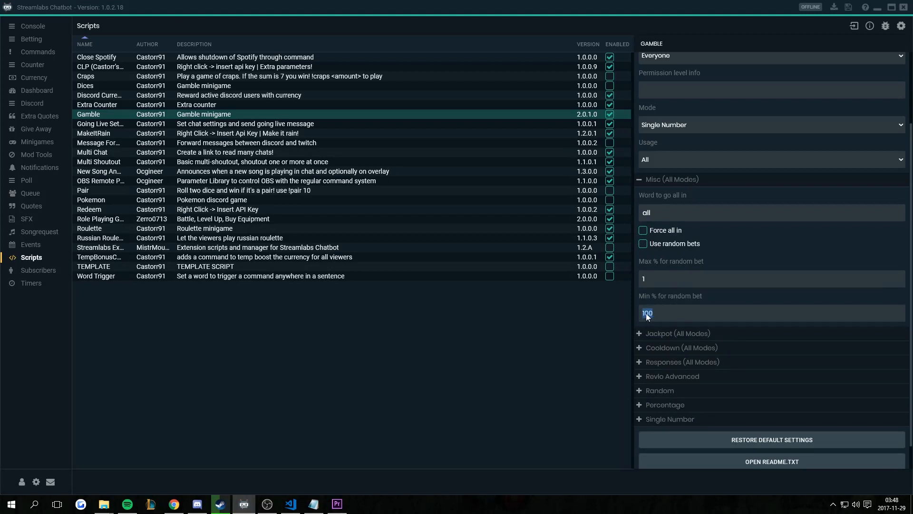
left_click(671, 314)
left_click(641, 180)
left_click(640, 285)
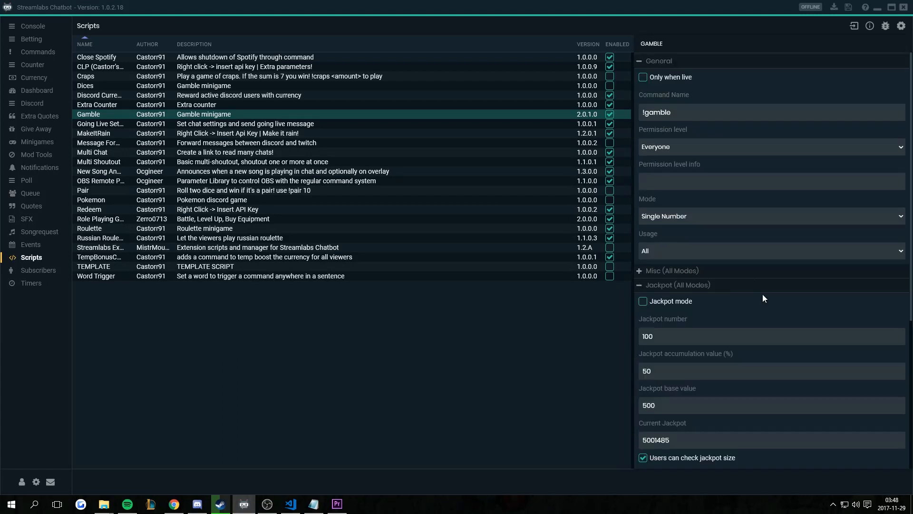
scroll(763, 304, "down", 4)
scroll(762, 325, "up", 2)
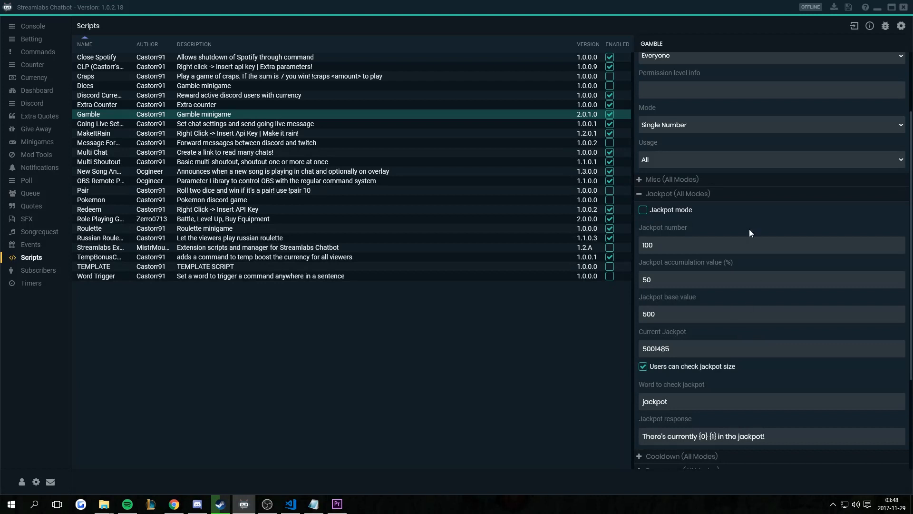
left_click(674, 283)
left_click(720, 278)
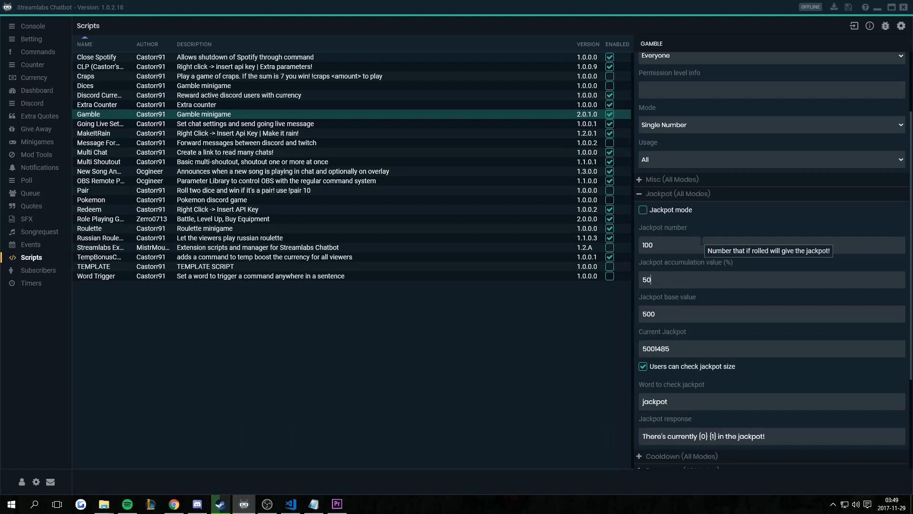
scroll(703, 241, "down", 3)
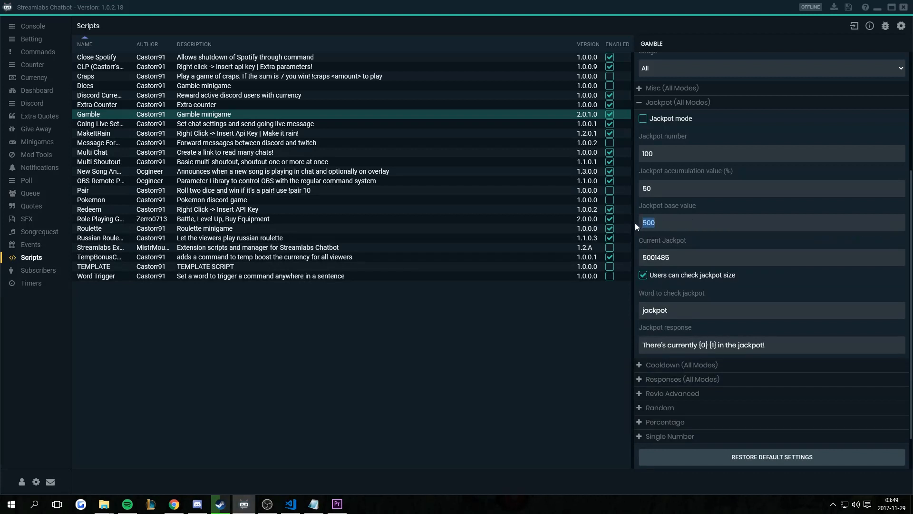
left_click(694, 222)
left_click(700, 256)
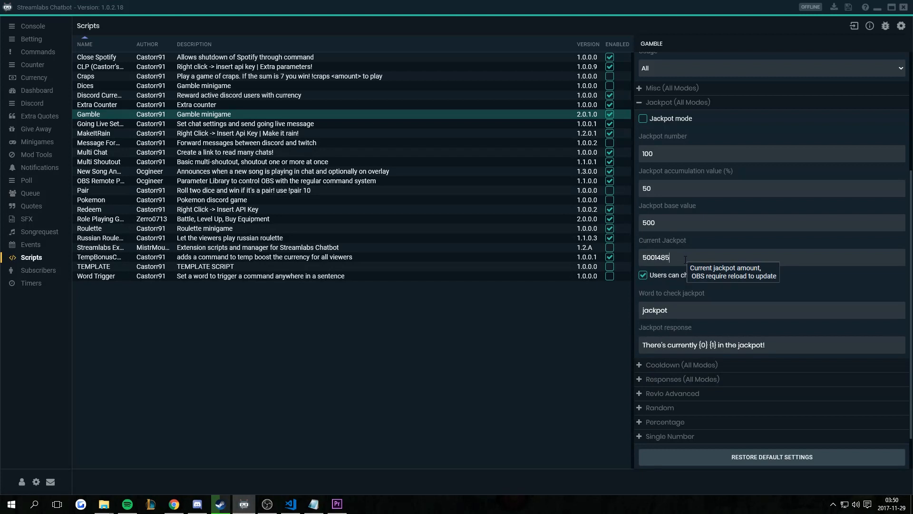
- Replace the Current Jackpot amount with 4500111
double_click(685, 259)
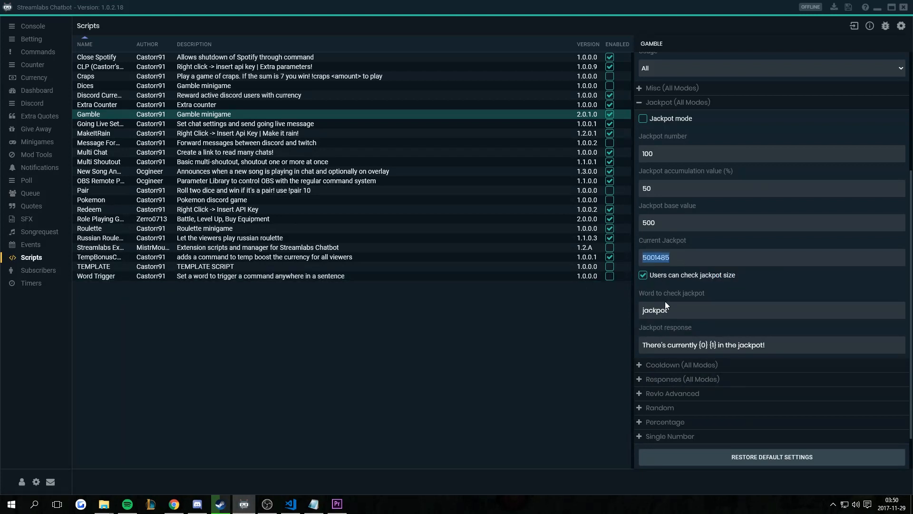
type("4500111")
scroll(799, 397, "down", 1)
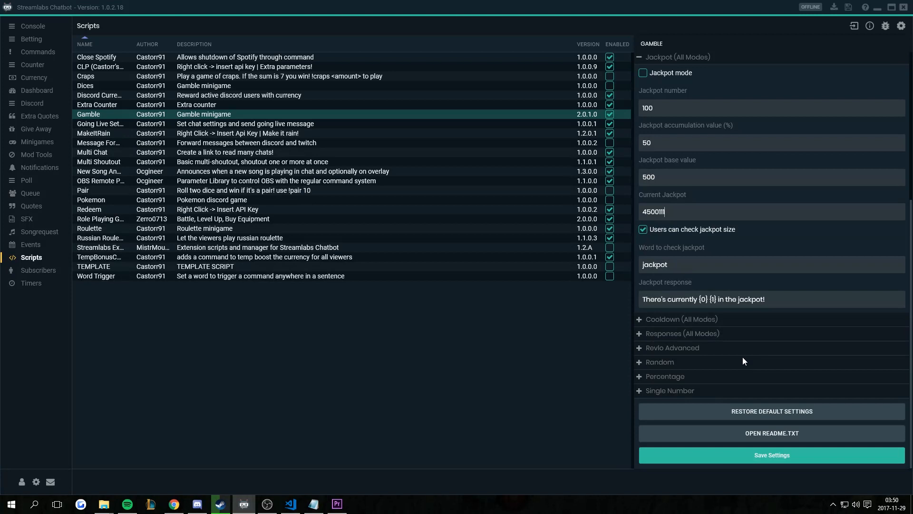
scroll(659, 307, "up", 3)
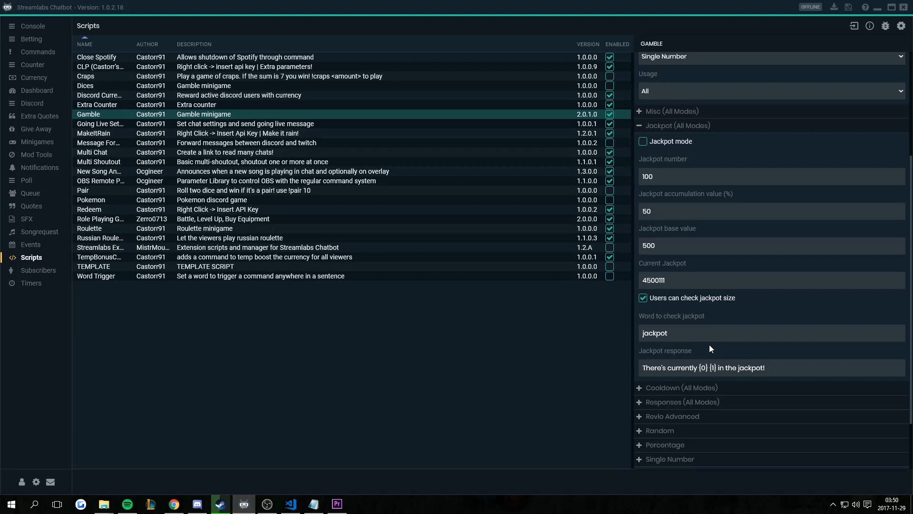
- Inspect the 'jackpot' check word and the Jackpot response message
double_click(663, 335)
mouse_move(729, 360)
mouse_move(686, 279)
left_click_drag(772, 364, 605, 369)
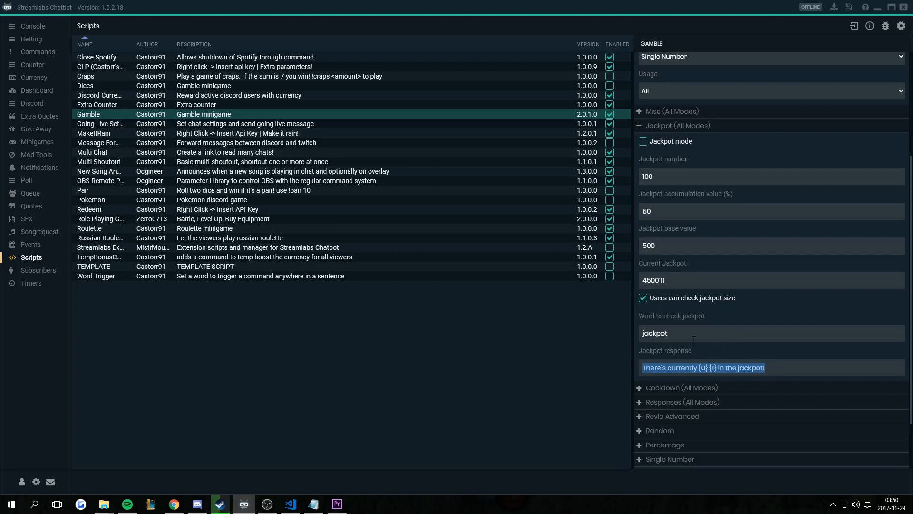
scroll(694, 340, "down", 1)
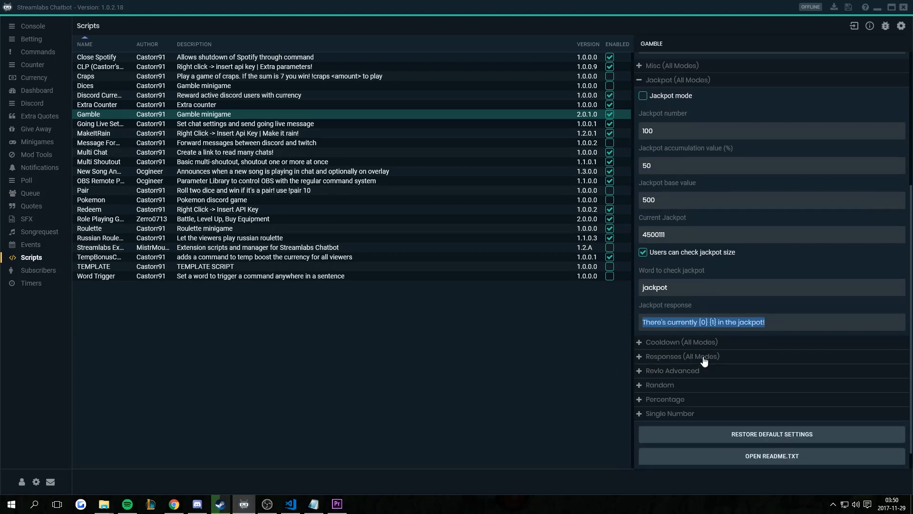
- Collapse Jackpot (All Modes) and expand the Cooldown (All Modes) section
left_click(647, 81)
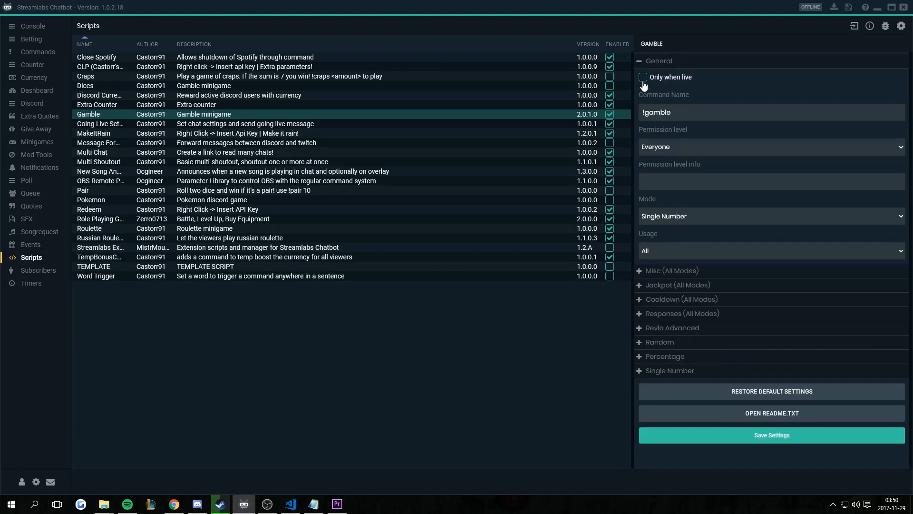
left_click(639, 300)
scroll(739, 271, "down", 3)
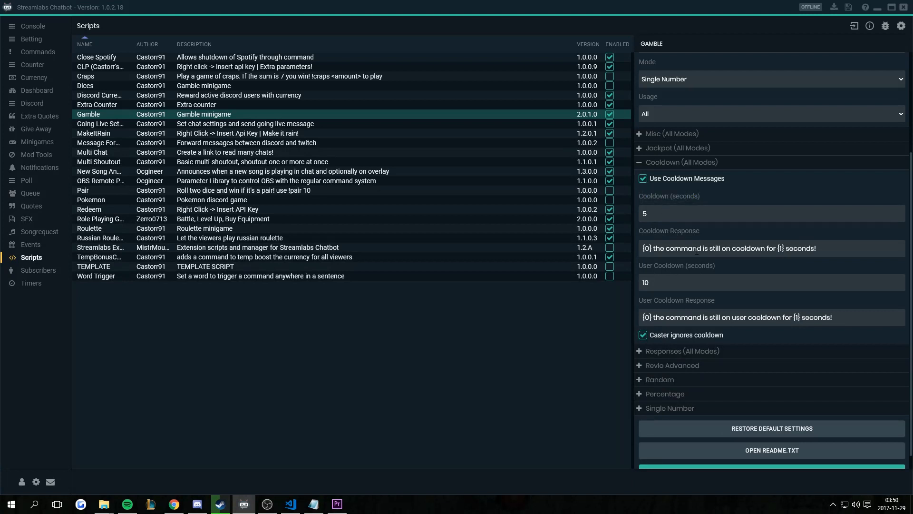
- Review cooldown 5, user cooldown 10 and their response messages, then collapse Cooldown
left_click(679, 211)
left_click_drag(833, 247, 635, 254)
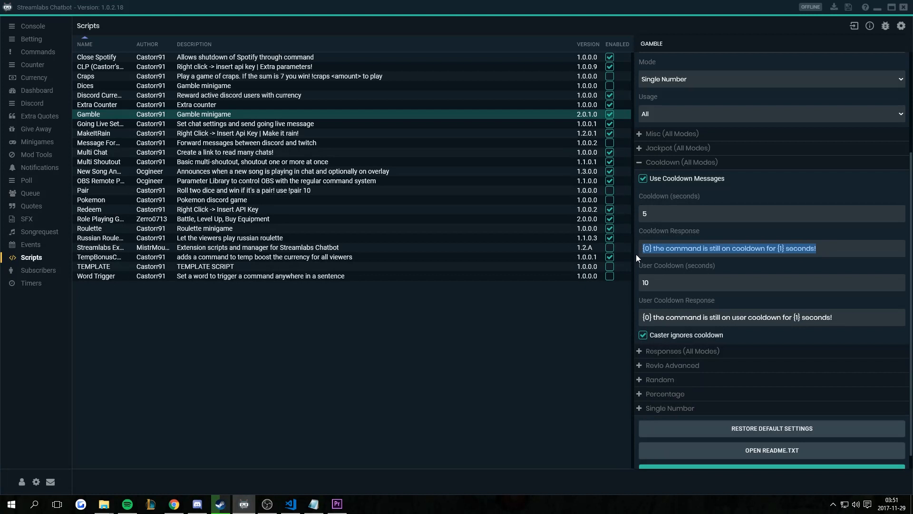
left_click(671, 217)
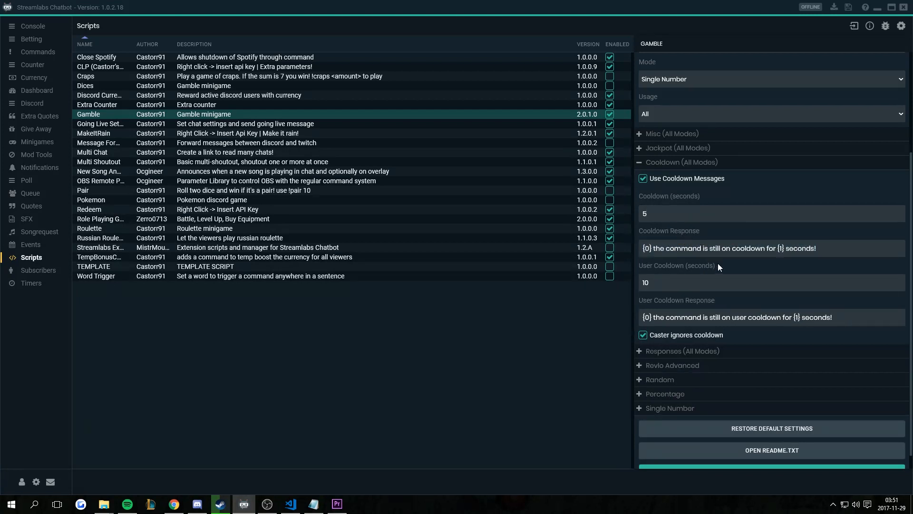
left_click_drag(673, 284, 634, 278)
left_click_drag(850, 317, 636, 324)
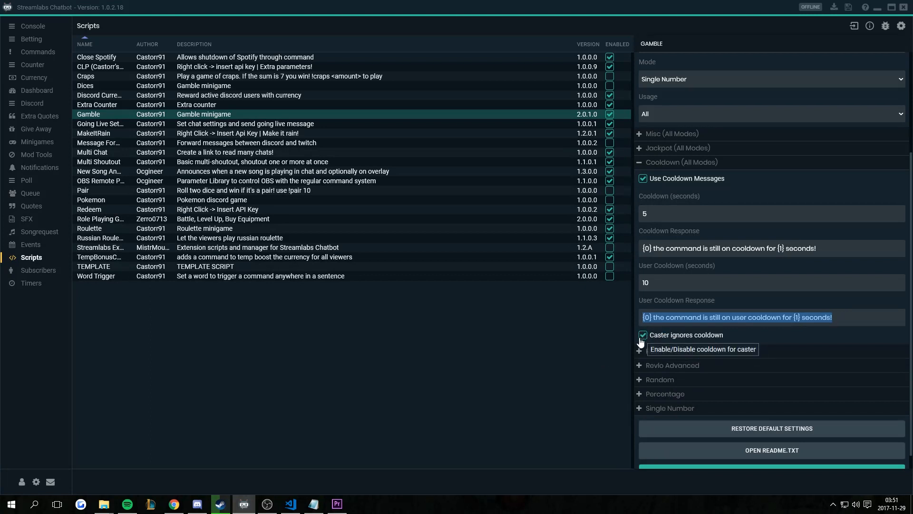
left_click(642, 165)
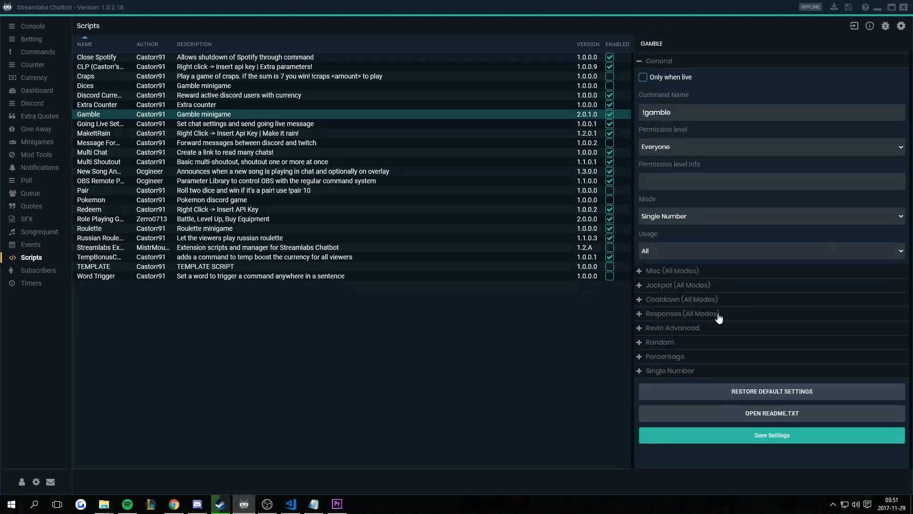
left_click(644, 316)
scroll(766, 285, "down", 3)
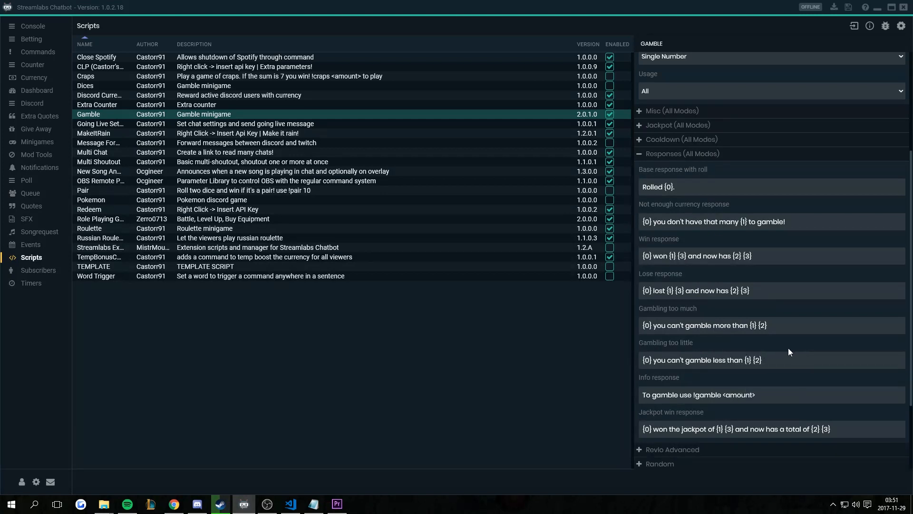
mouse_move(701, 186)
left_click_drag(698, 185, 639, 184)
left_click(704, 190)
mouse_move(692, 190)
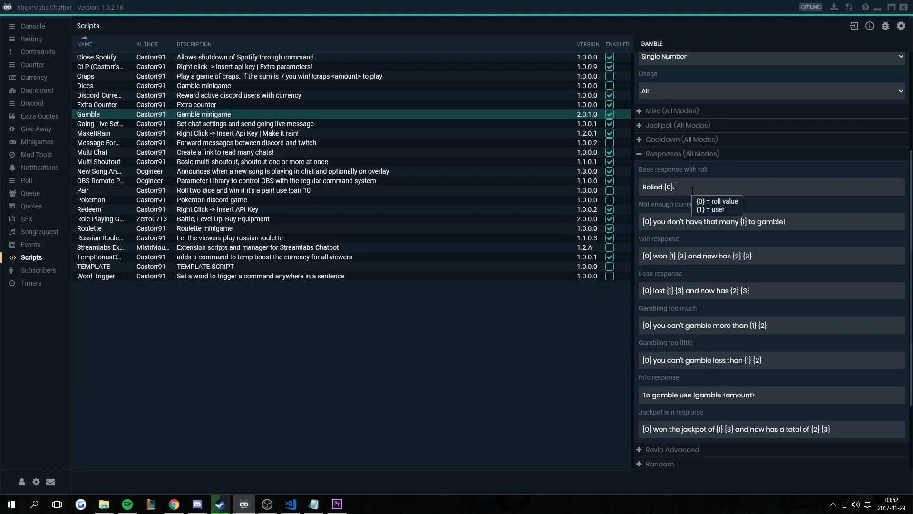
left_click(692, 191)
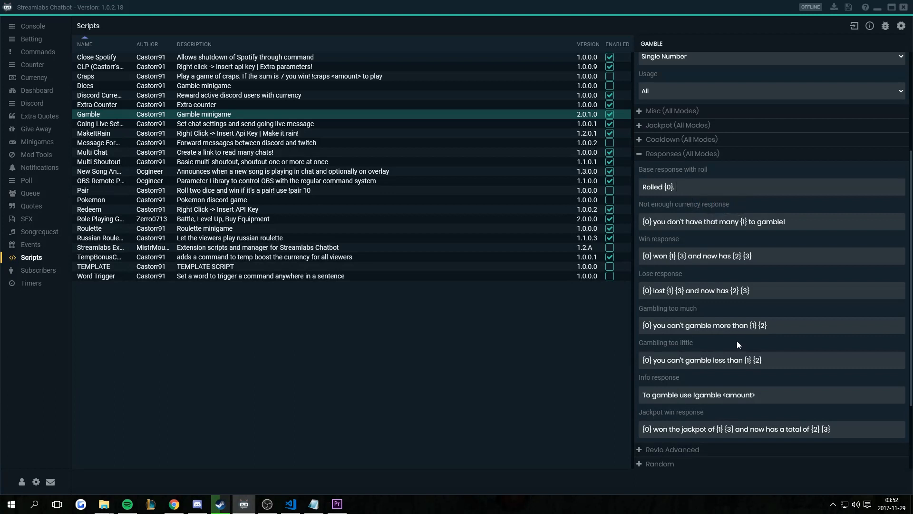
mouse_move(673, 220)
scroll(675, 261, "down", 2)
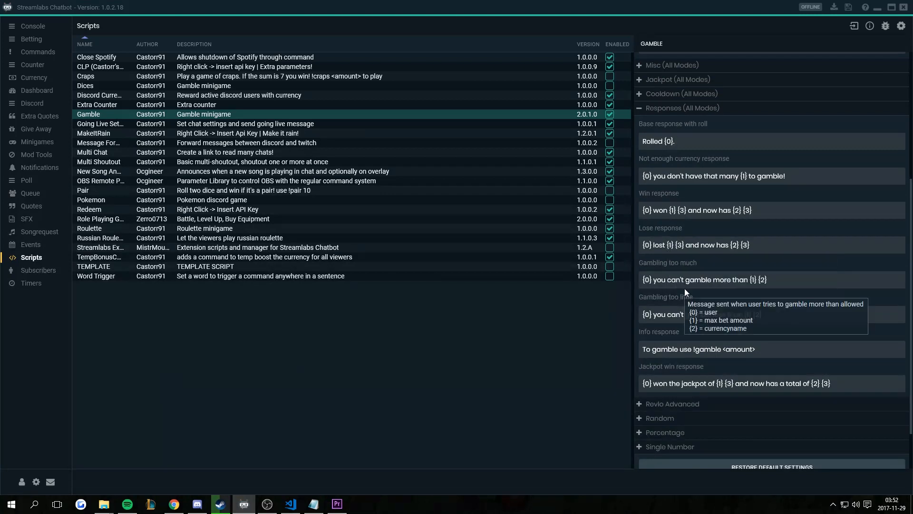
left_click_drag(788, 279, 641, 284)
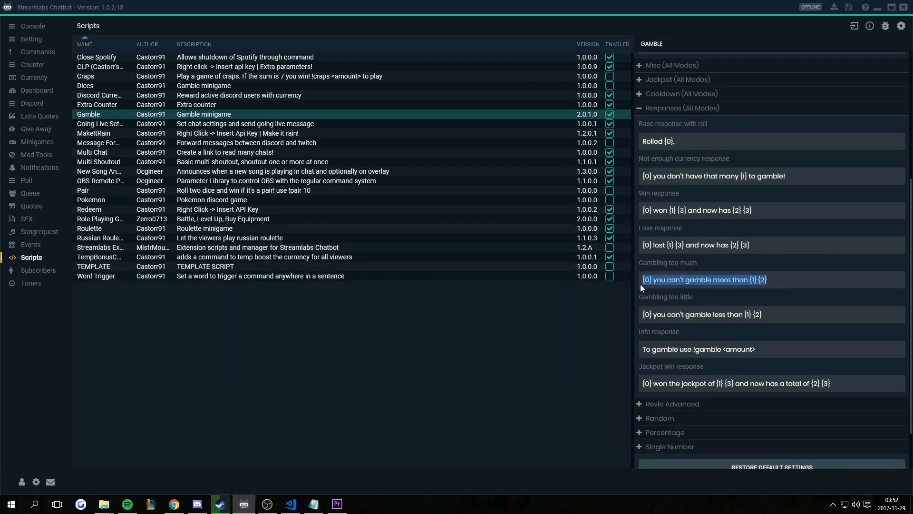
left_click(783, 280)
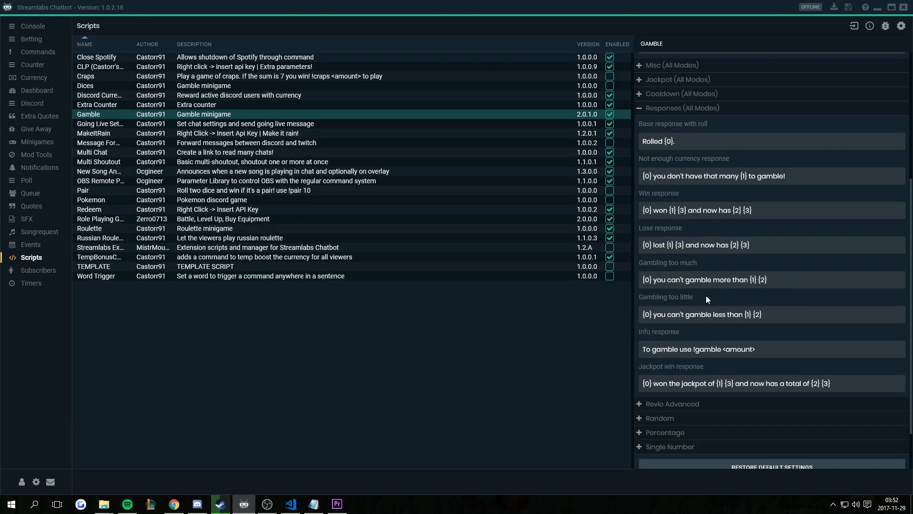
left_click_drag(777, 314, 642, 315)
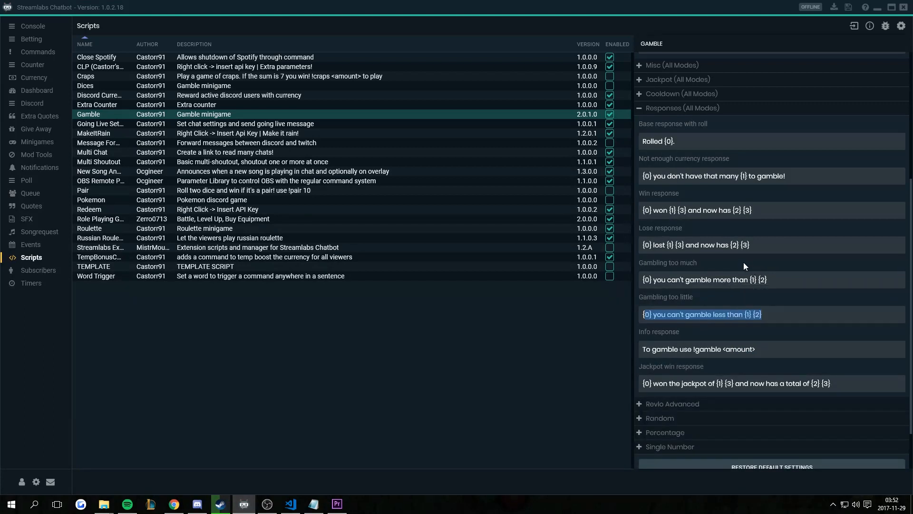
left_click(789, 338)
scroll(701, 338, "down", 2)
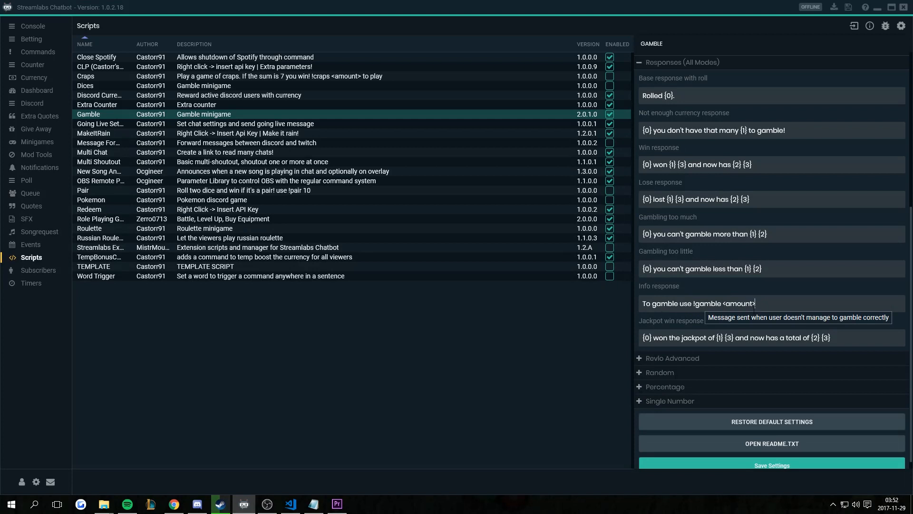
scroll(784, 307, "down", 1)
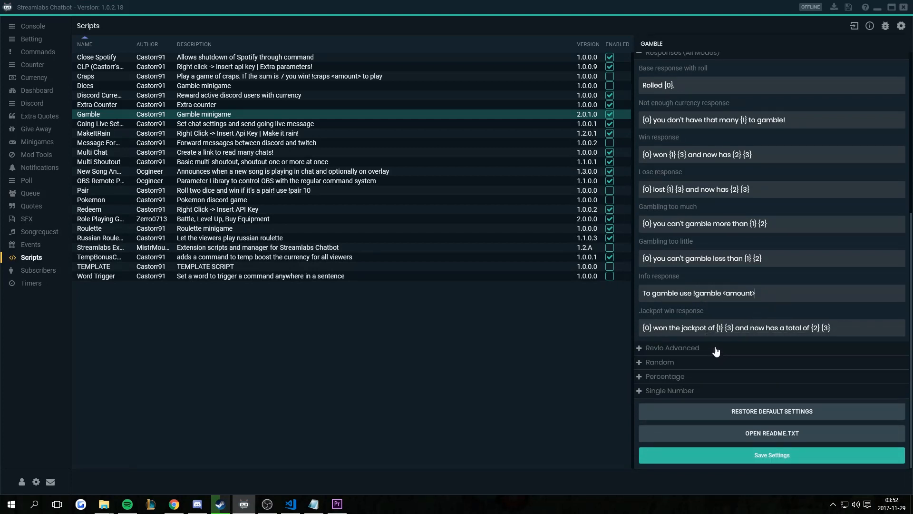
scroll(701, 318, "up", 3)
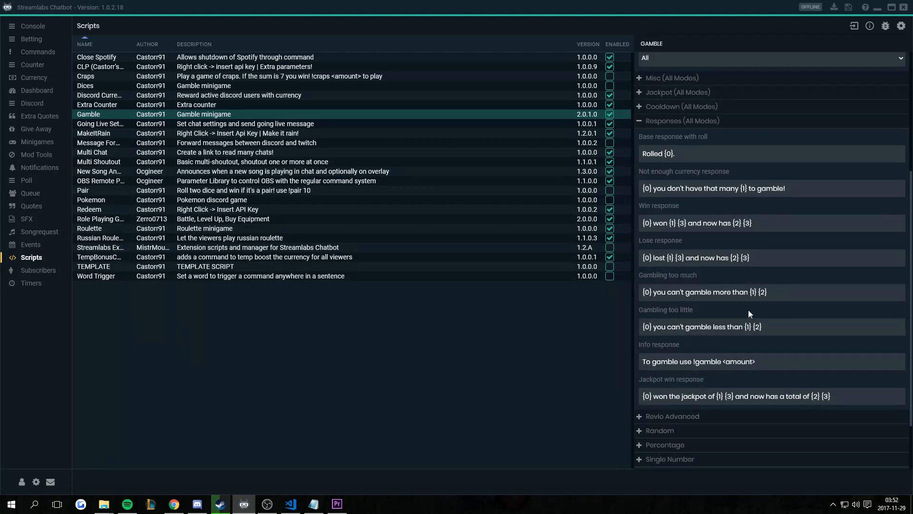
left_click(641, 122)
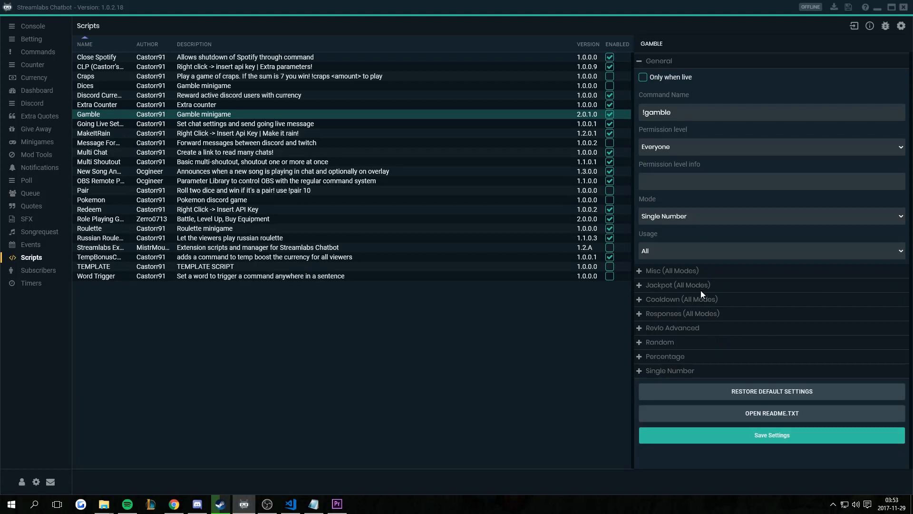
- Read the Mode help tooltip and choose Revlo as the game mode
mouse_move(721, 219)
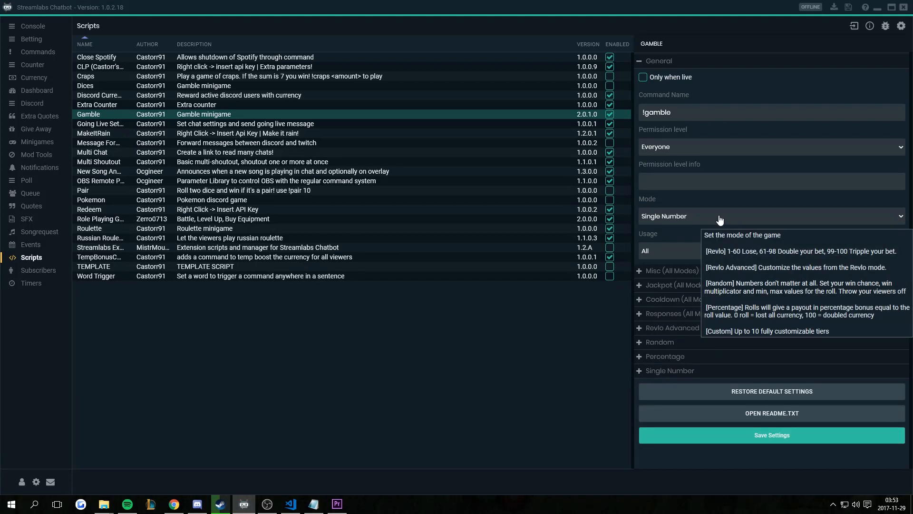
left_click(683, 220)
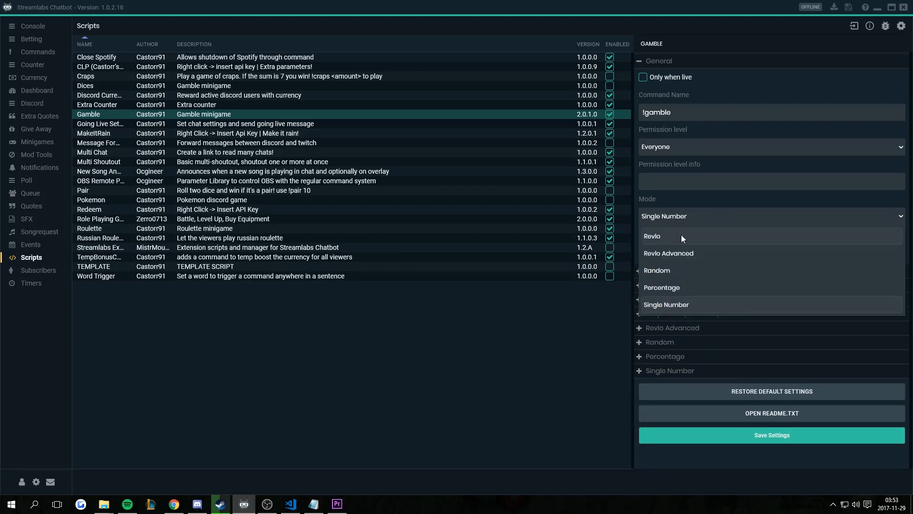
left_click(681, 236)
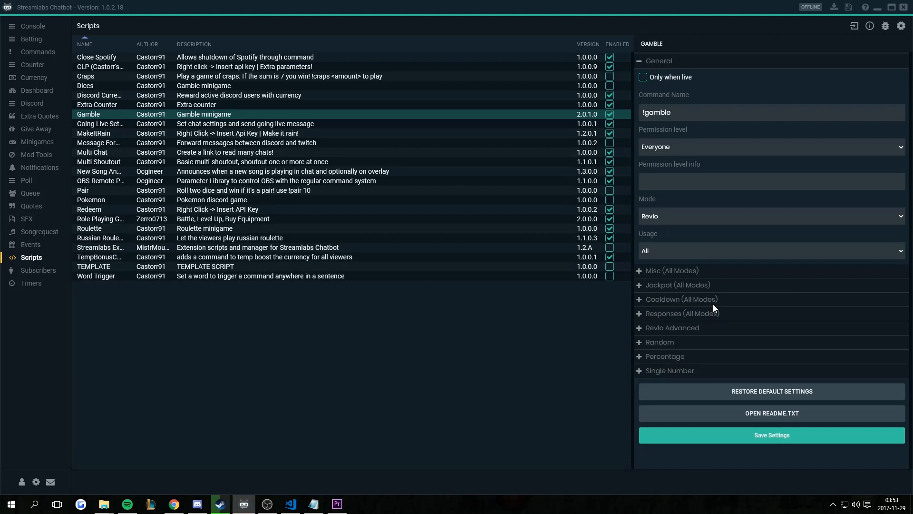
- Switch to Revlo Advanced mode and review its settings, leaving Tripple Win Chance unchanged
left_click(736, 226)
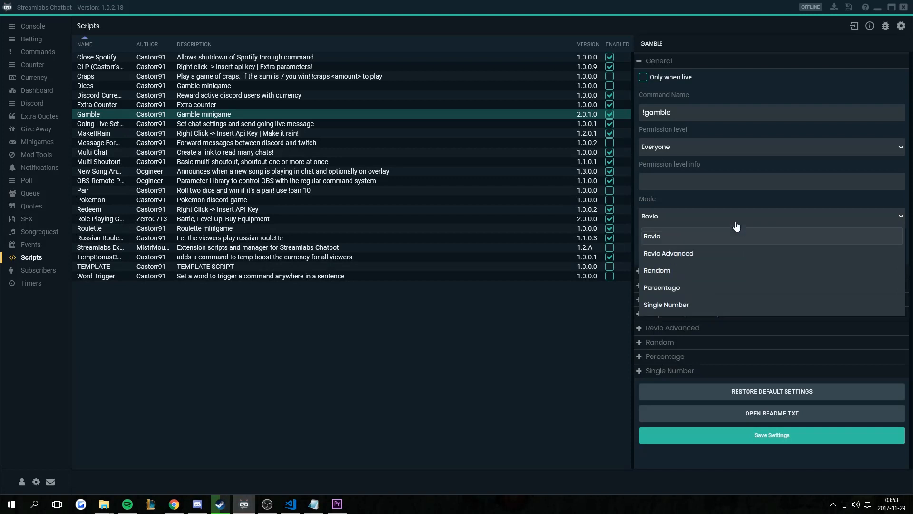
left_click(698, 258)
left_click(640, 329)
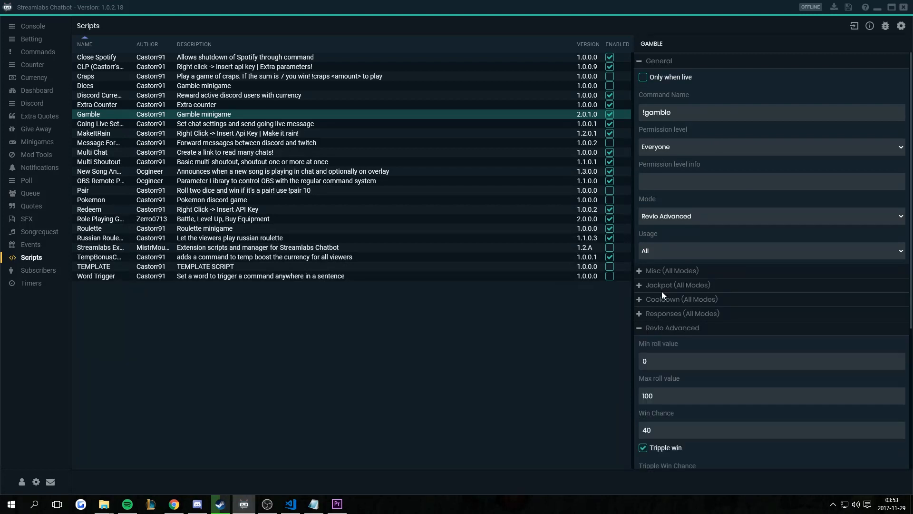
scroll(701, 257, "down", 3)
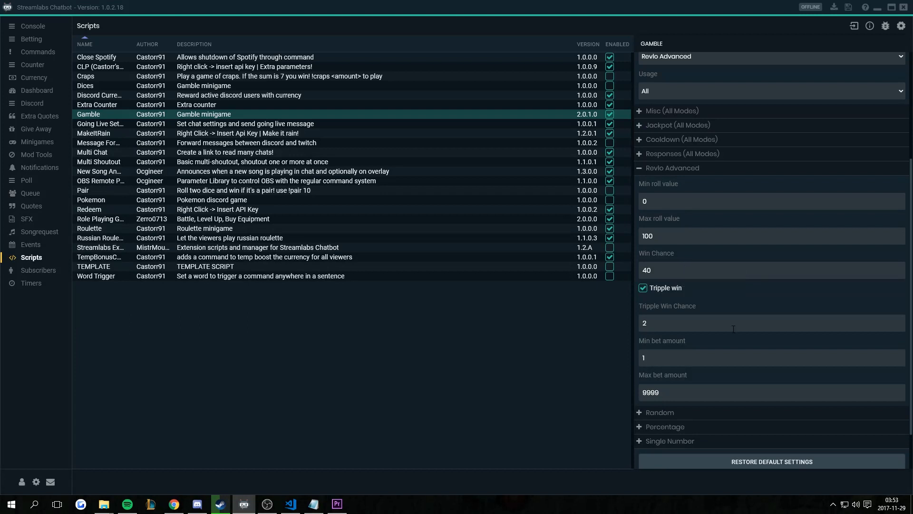
scroll(752, 361, "down", 2)
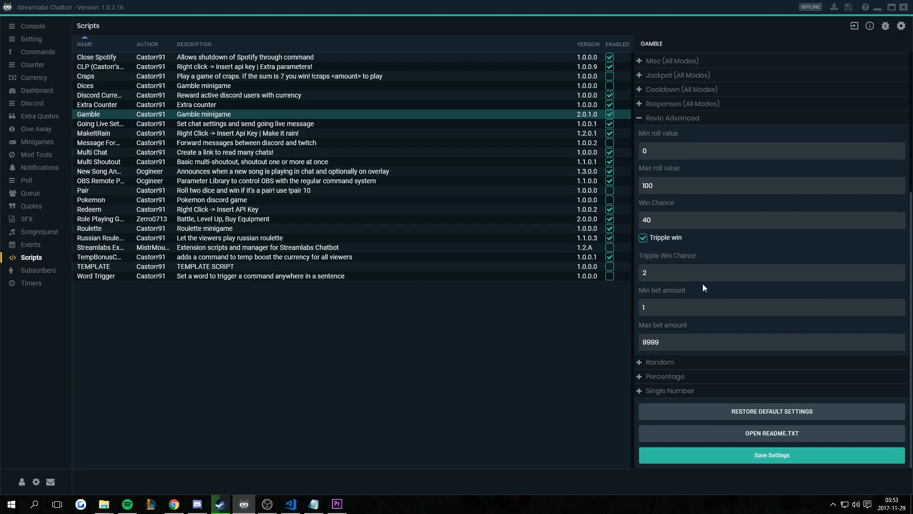
left_click_drag(682, 273, 614, 283)
left_click(699, 275)
- Set the Revlo Advanced minimum bet to 100 and maximum bet to 1000
left_click_drag(673, 311, 607, 311)
type("100")
key("Tab")
type("1000")
left_click(671, 313)
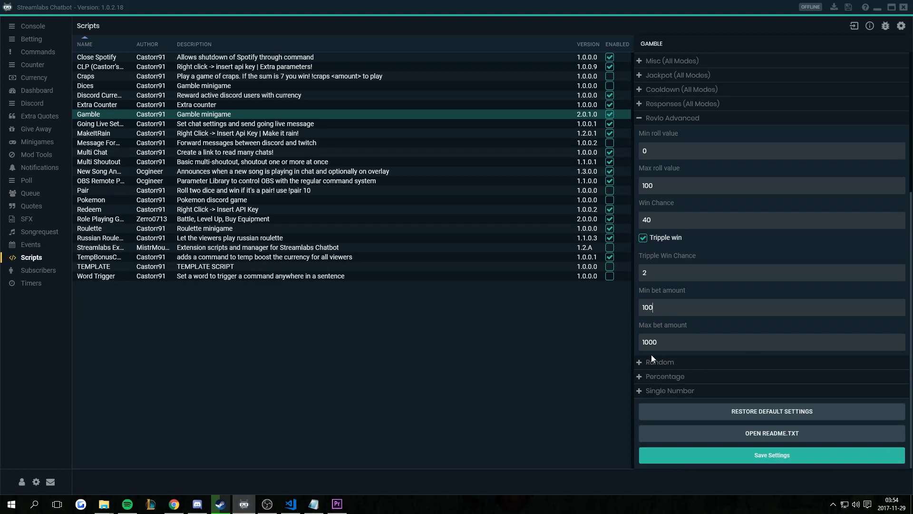
left_click(673, 339)
scroll(698, 254, "up", 3)
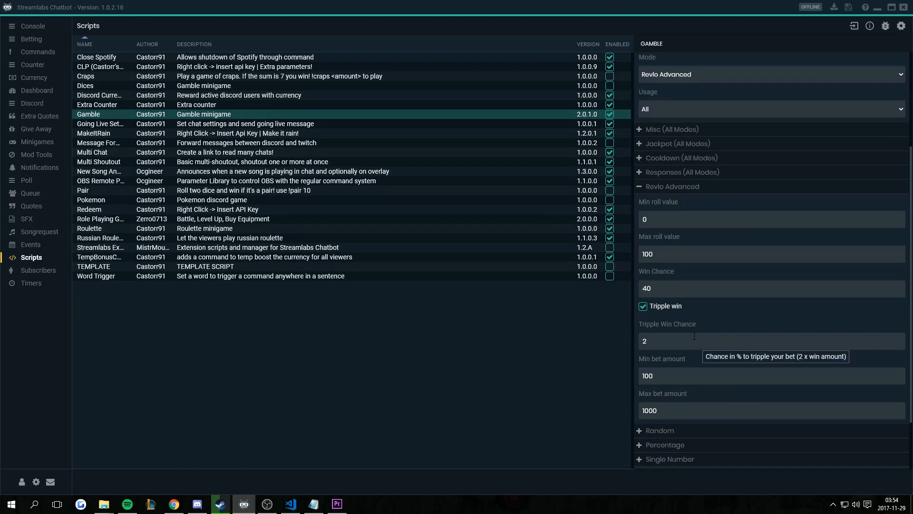
- Switch to Random mode and review its rolls 1–100, 40% win chance and bets 1–9999
left_click(647, 189)
left_click(706, 217)
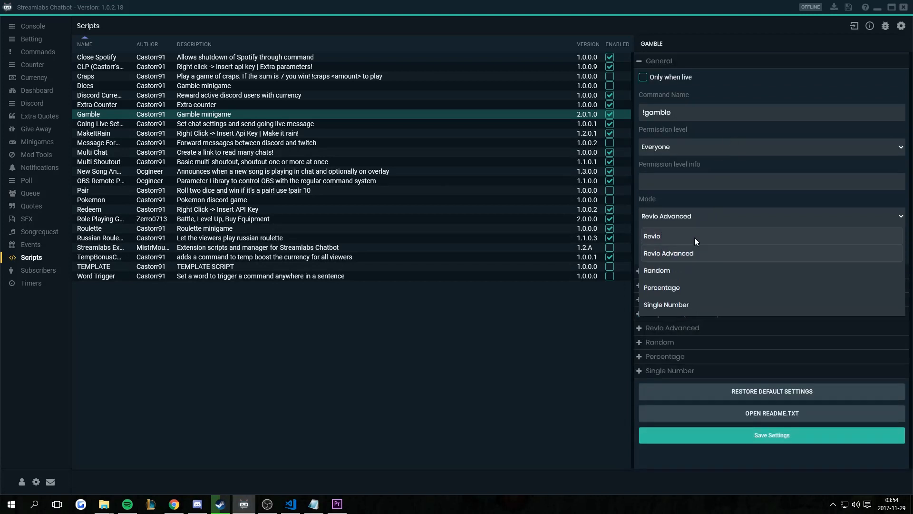
left_click(677, 269)
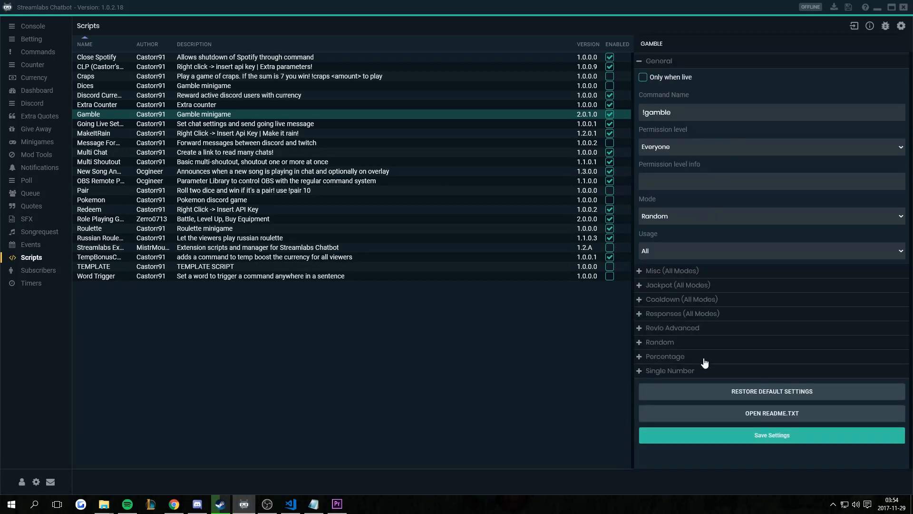
left_click(639, 344)
scroll(738, 385, "down", 5)
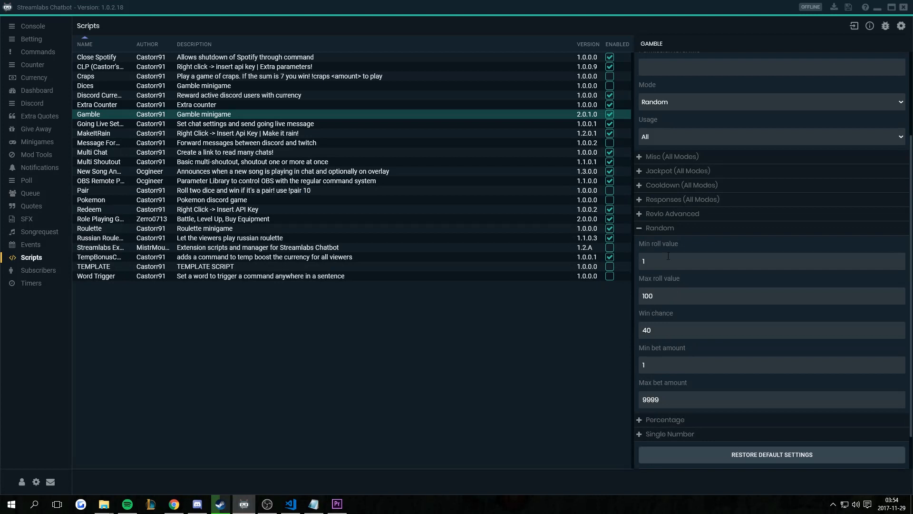
left_click(640, 231)
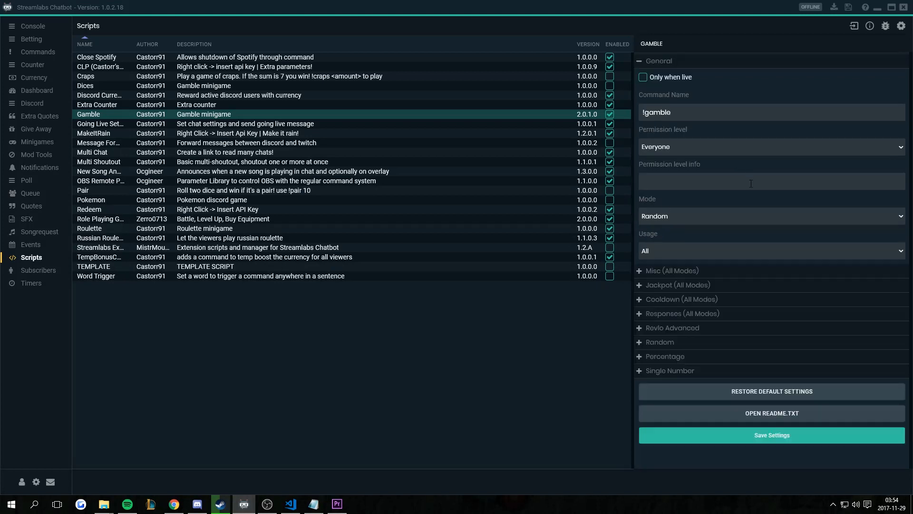
left_click(724, 214)
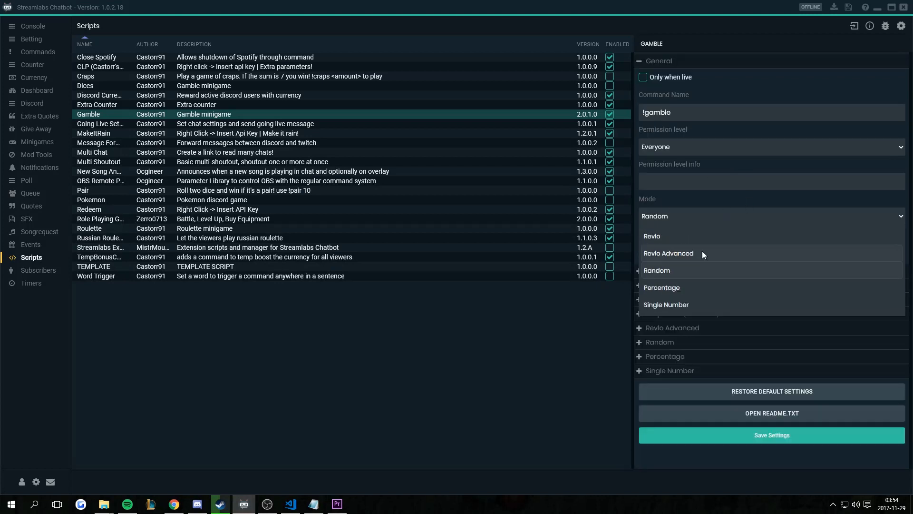
- Select Percentage mode, review its rolls 0–100 and bets 1–9999, then fold the section
left_click(690, 288)
left_click(640, 357)
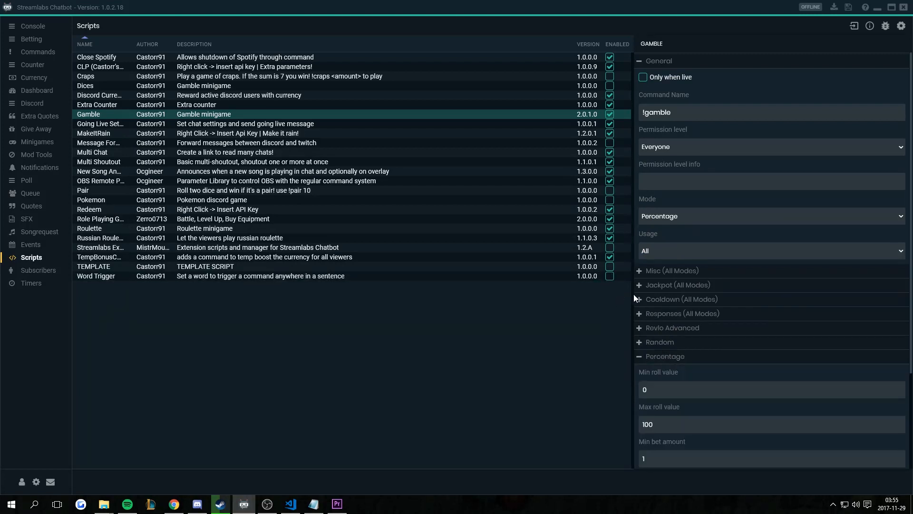
scroll(657, 324, "down", 3)
mouse_move(680, 266)
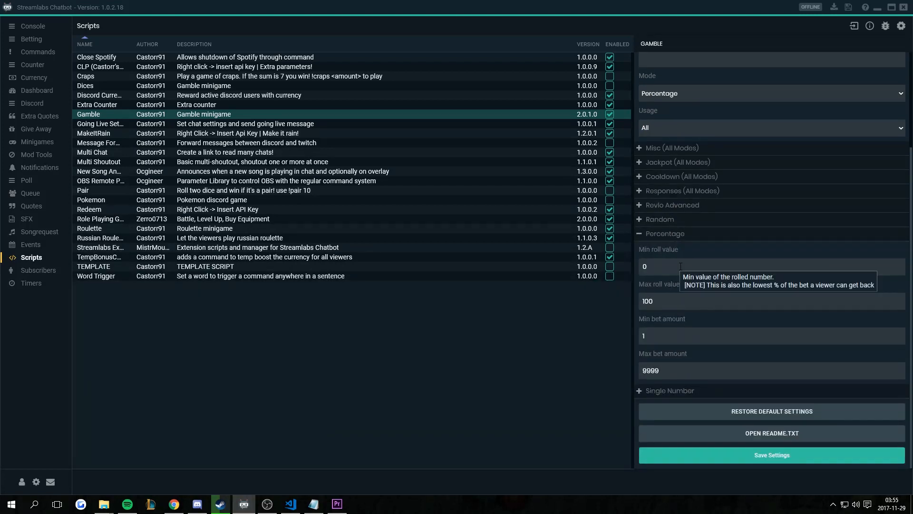
mouse_move(696, 303)
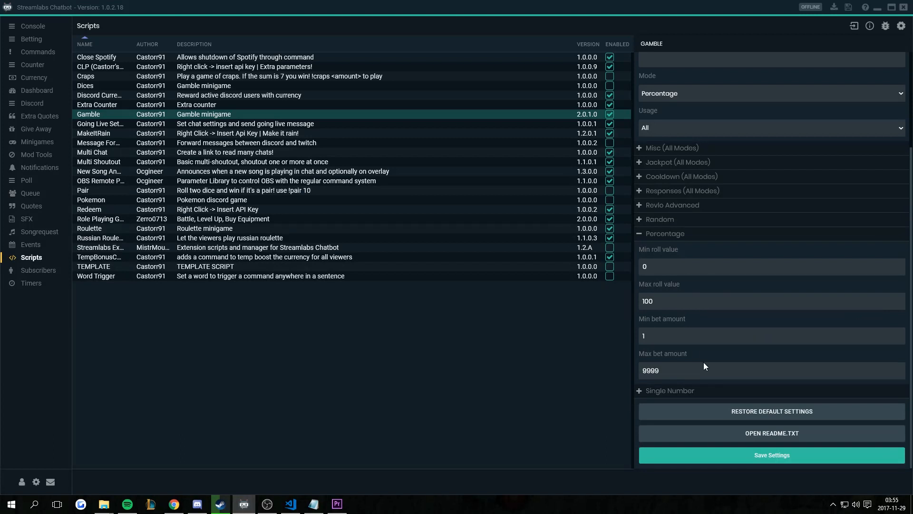
mouse_move(697, 370)
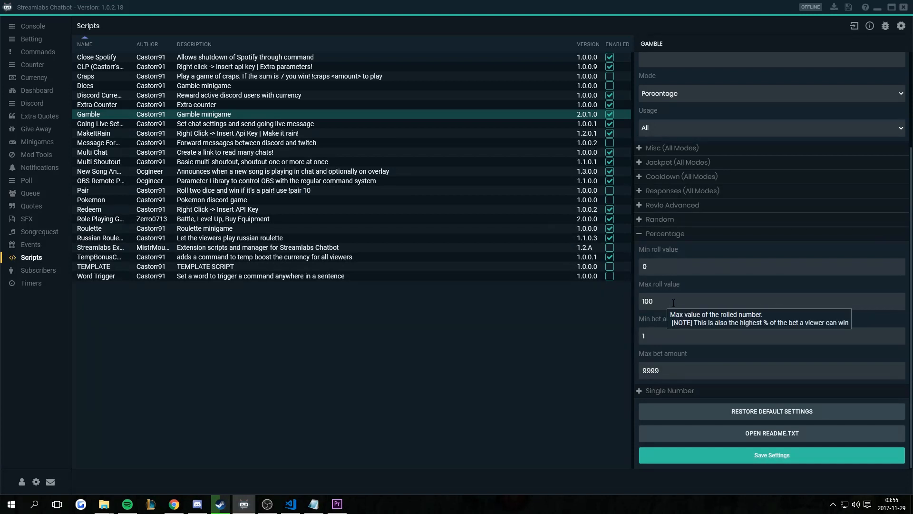
left_click(642, 235)
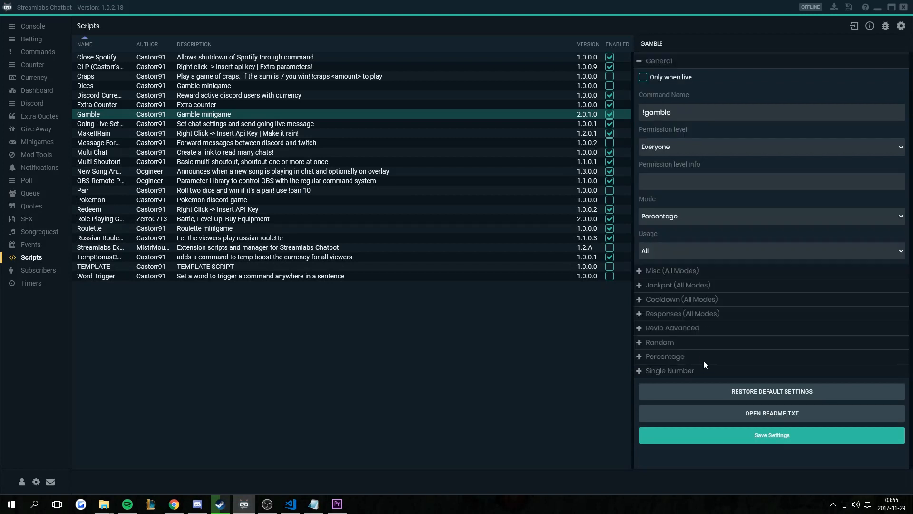
- Expand the Single Number settings to review rolls 0–100, bets 1–9999, winning numbers 42 69 100, multiplier 30
left_click(641, 371)
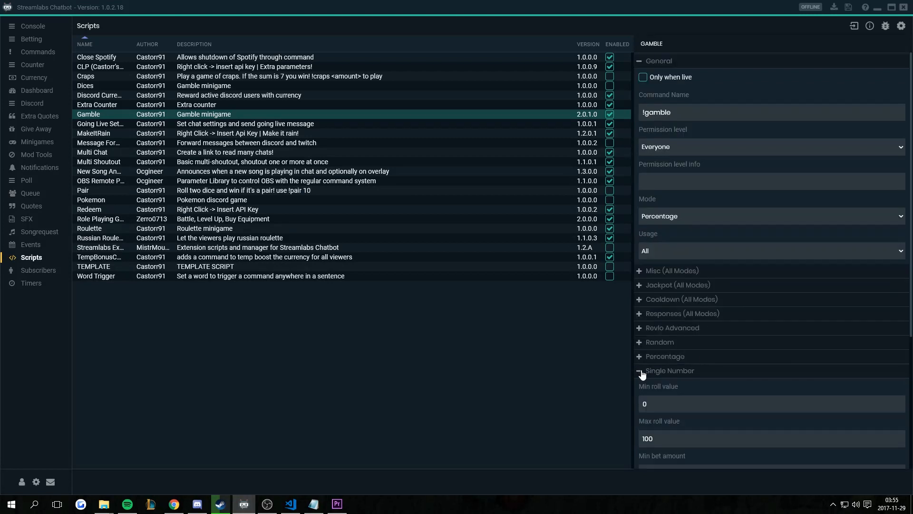
scroll(729, 305, "down", 3)
scroll(727, 316, "down", 4)
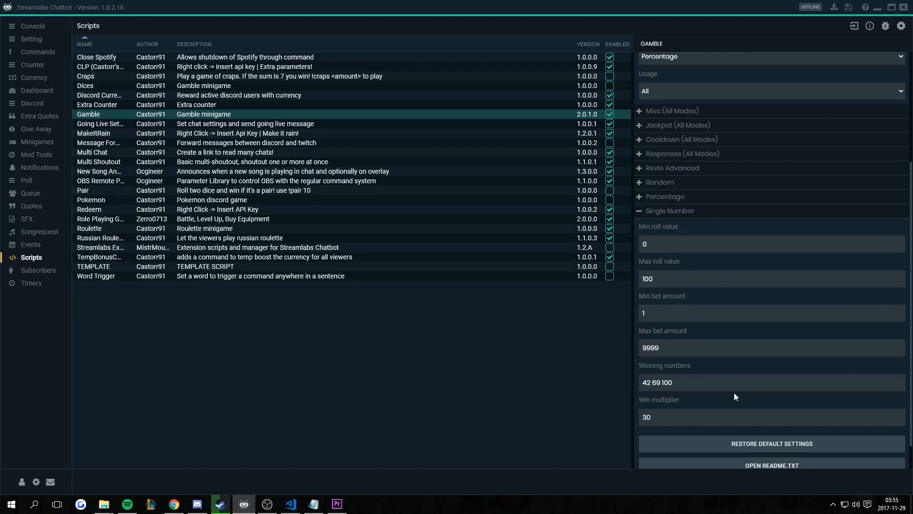
scroll(735, 393, "down", 1)
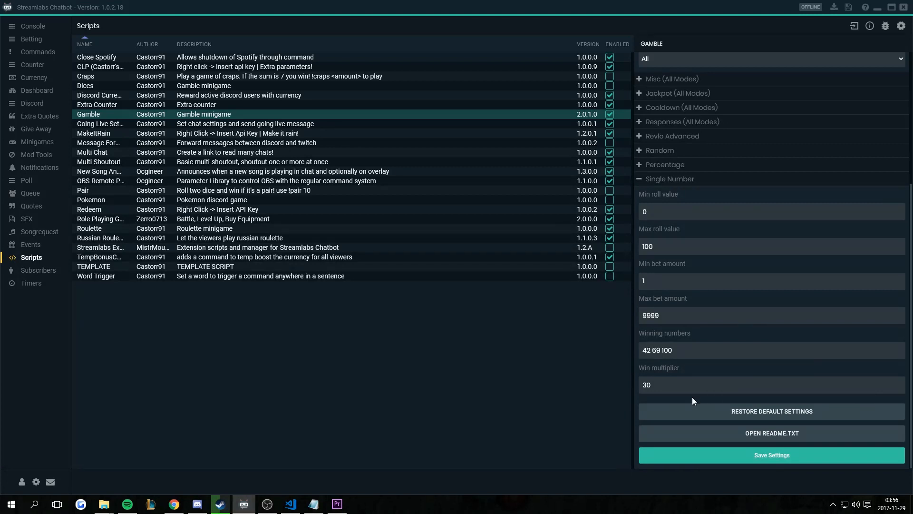
- Collapse the Single Number settings and bring up the help menu with documentation and Discord links
left_click(641, 180)
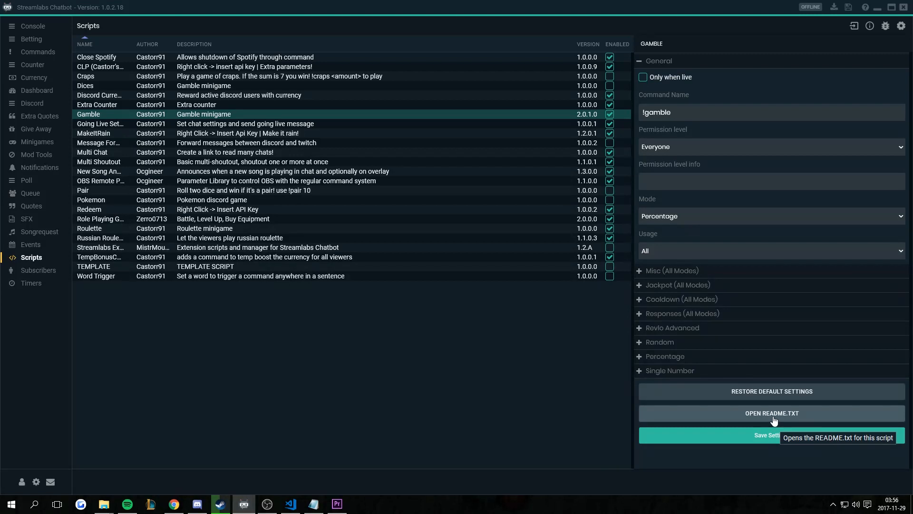
left_click(866, 8)
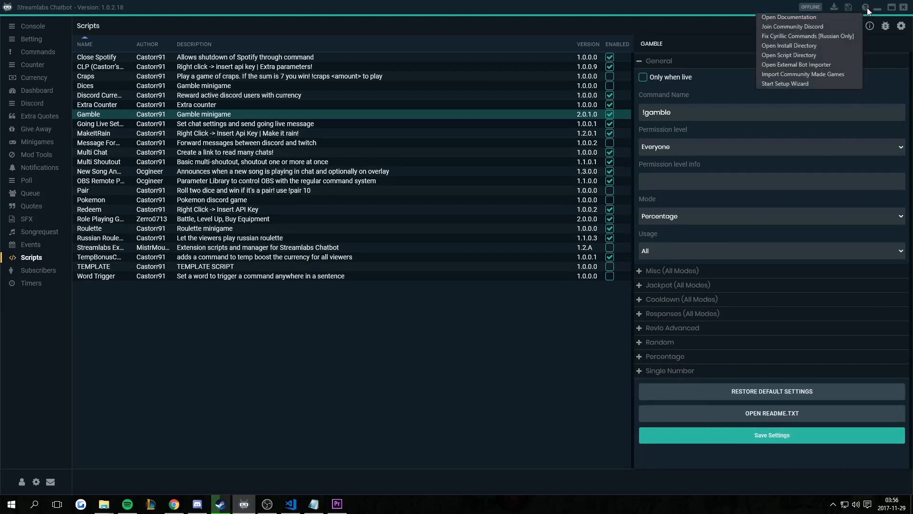